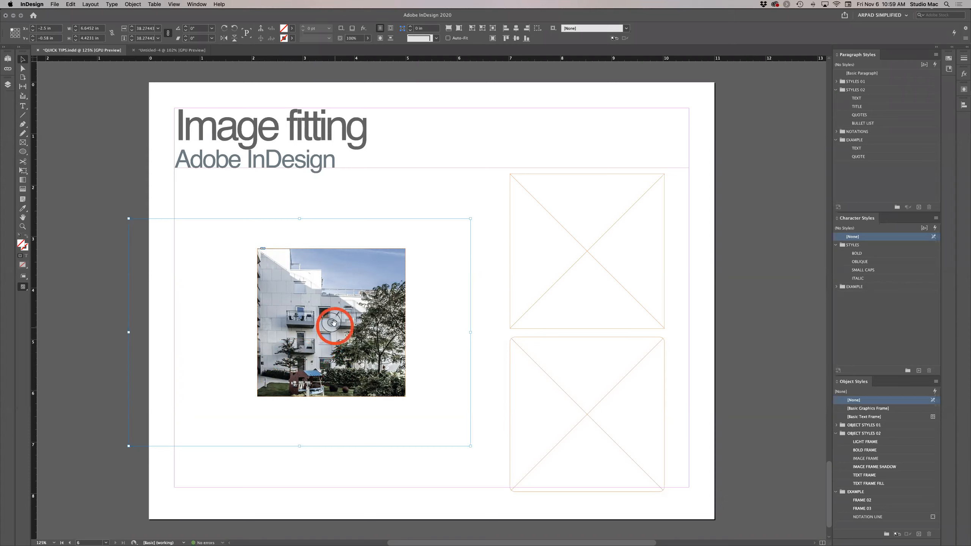
Reposition the courtyard photo inside its square frame, keeping the frame in place, until the image fills the frame again
drag(340, 305, 340, 287)
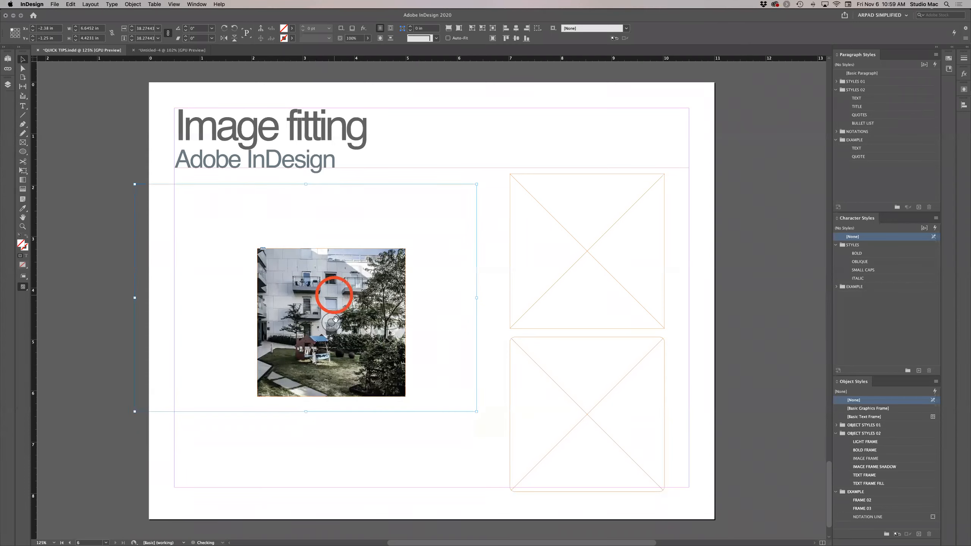
drag(332, 326, 147, 323)
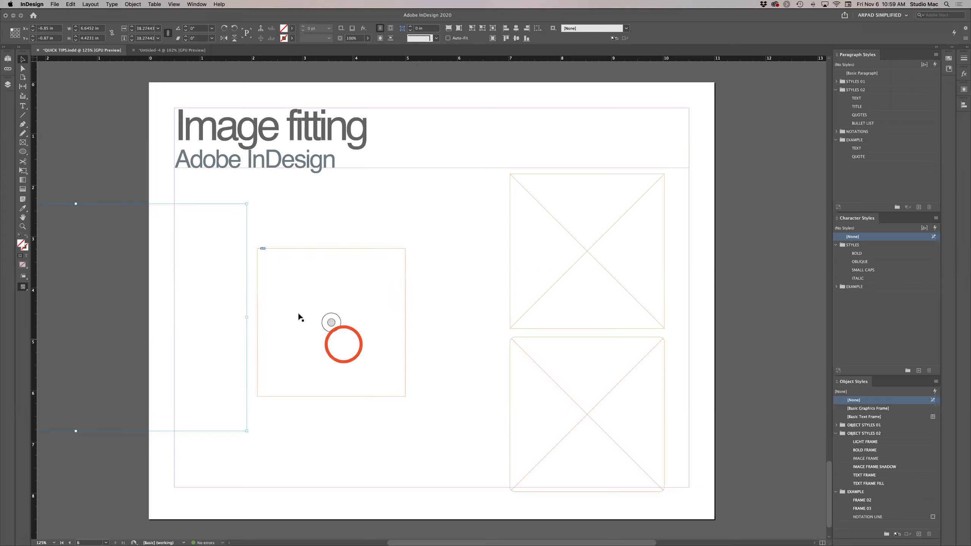
drag(331, 322, 623, 324)
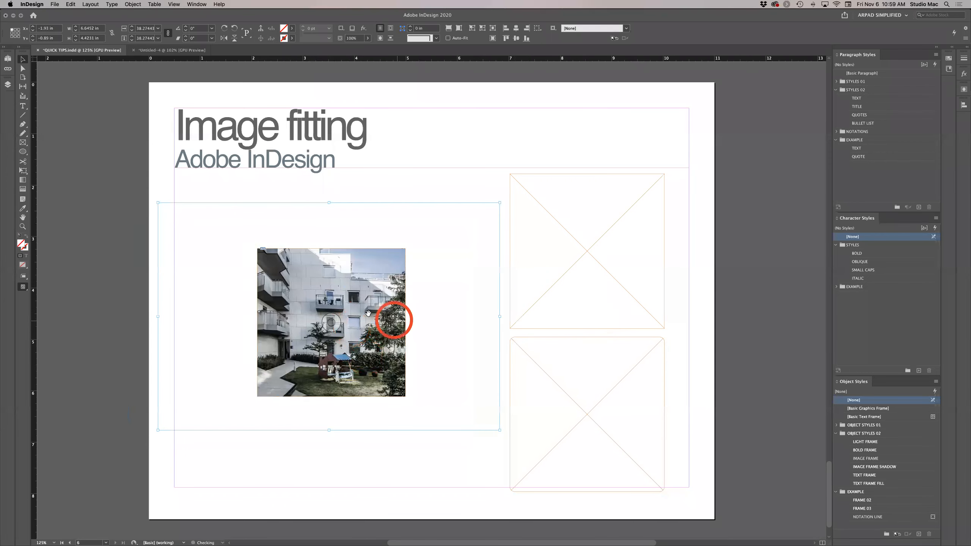
Scale the courtyard photo's content down proportionally to about 5.32 by 3.54 in, leaving its frame unchanged
scroll(368, 313, down, 2)
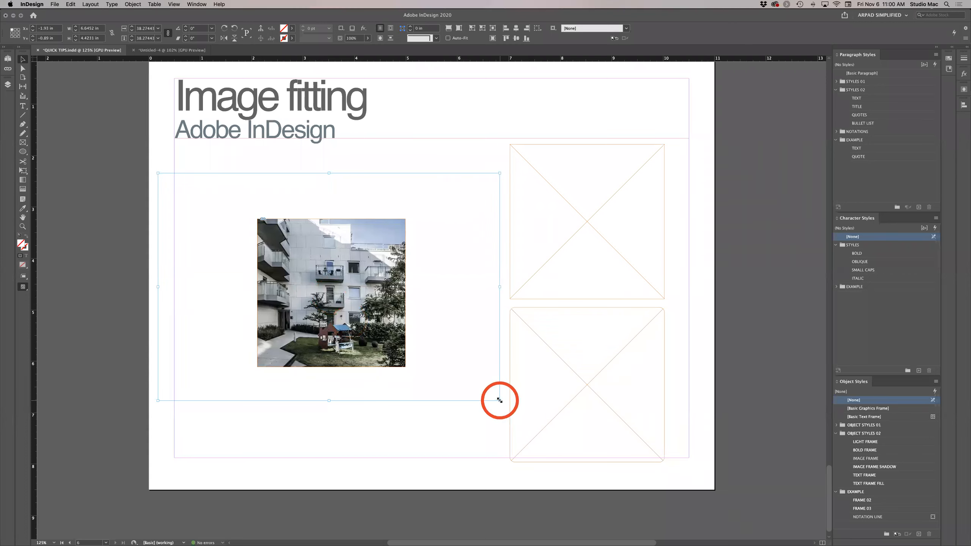
drag(499, 401, 467, 378)
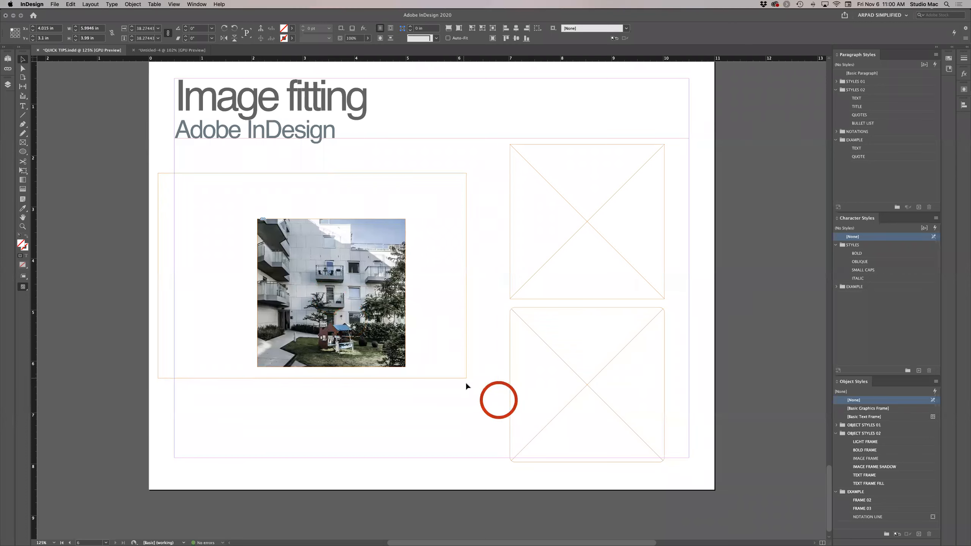
drag(158, 173, 192, 195)
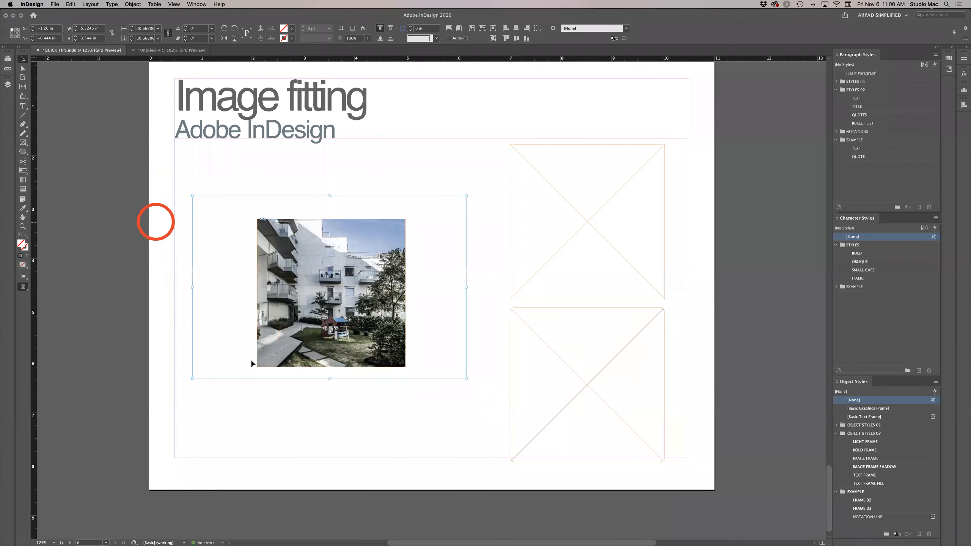
Enlarge the courtyard photo's frame to about 4.13 by 3.17 in without scaling the image inside
click(283, 413)
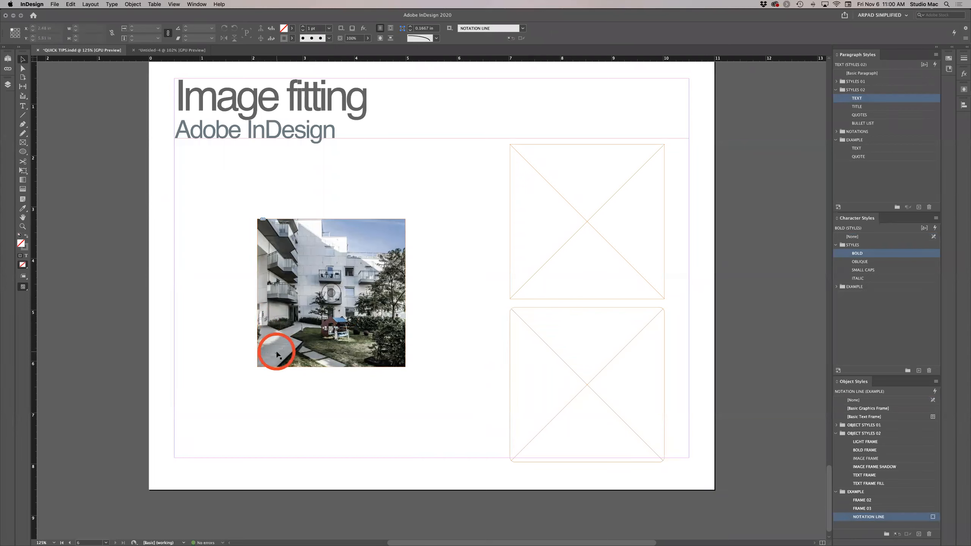
click(278, 353)
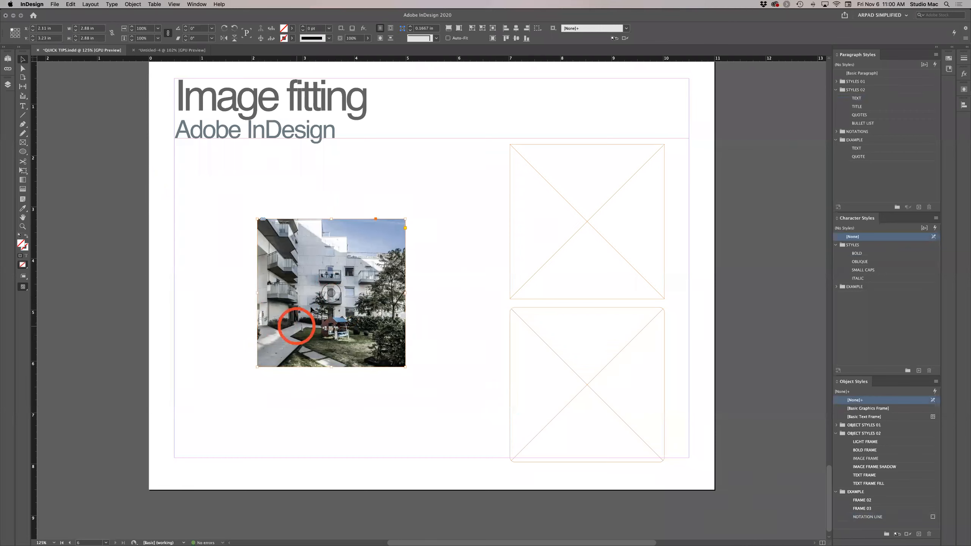
drag(446, 296, 446, 298)
drag(351, 219, 350, 204)
drag(262, 290, 234, 286)
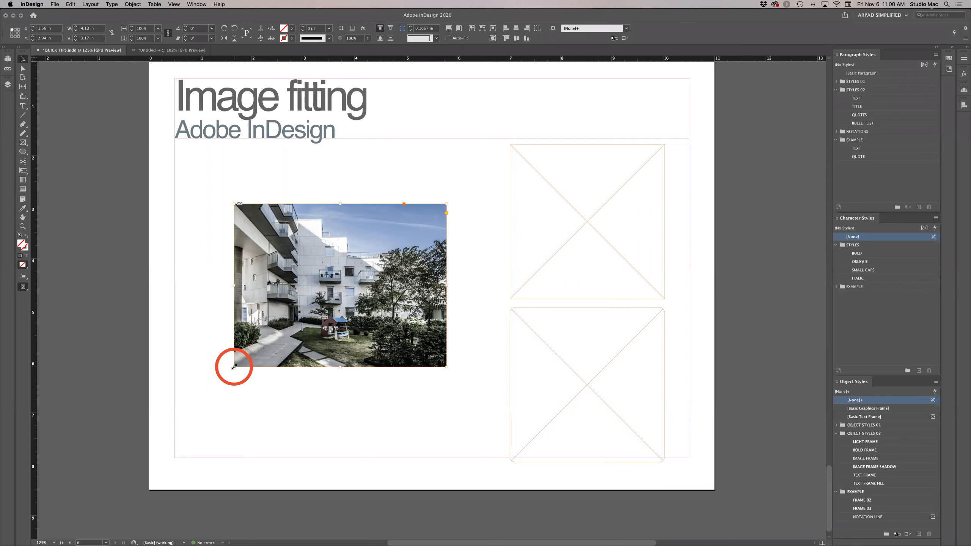
Scale the frame and its image together to about 4.24 by 3.25 in, and select the image content to check its extent
drag(234, 367, 210, 383)
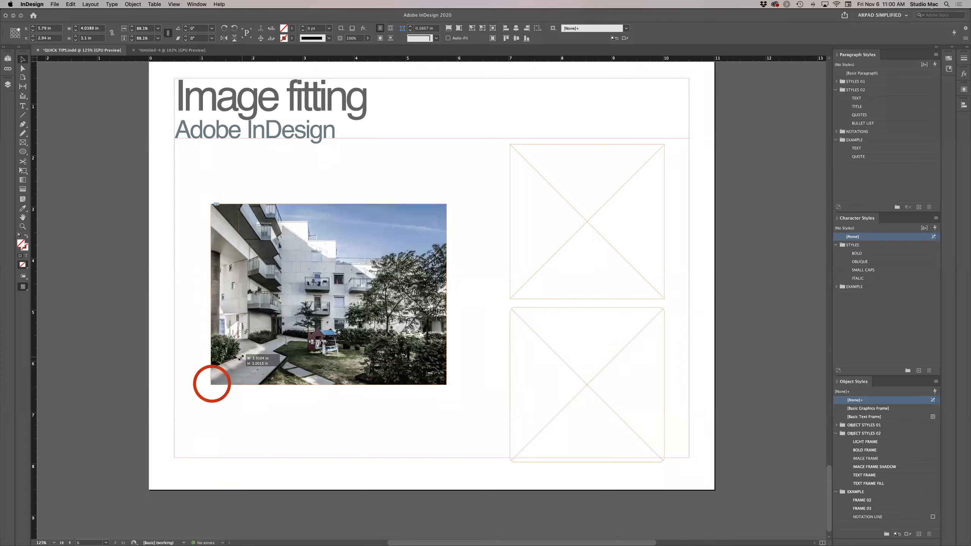
drag(210, 384, 228, 370)
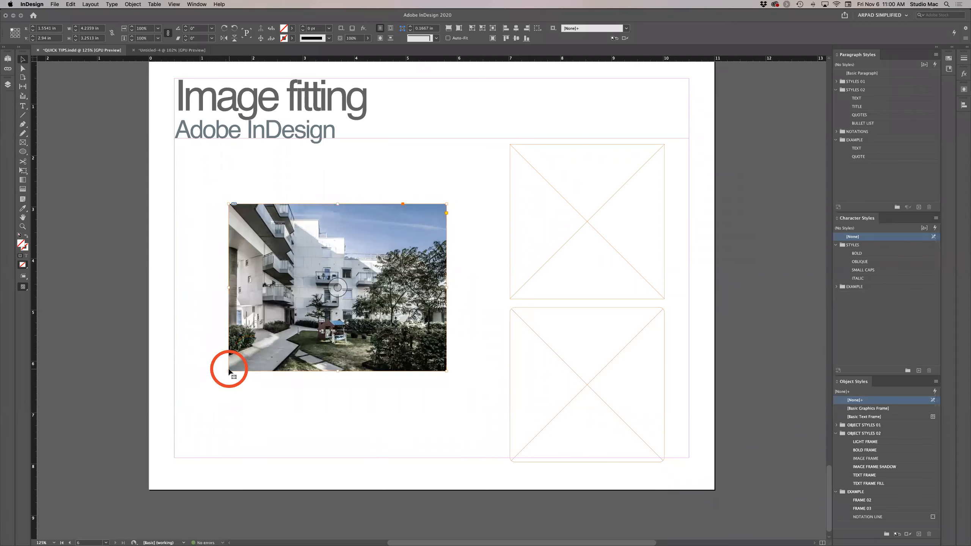
click(338, 288)
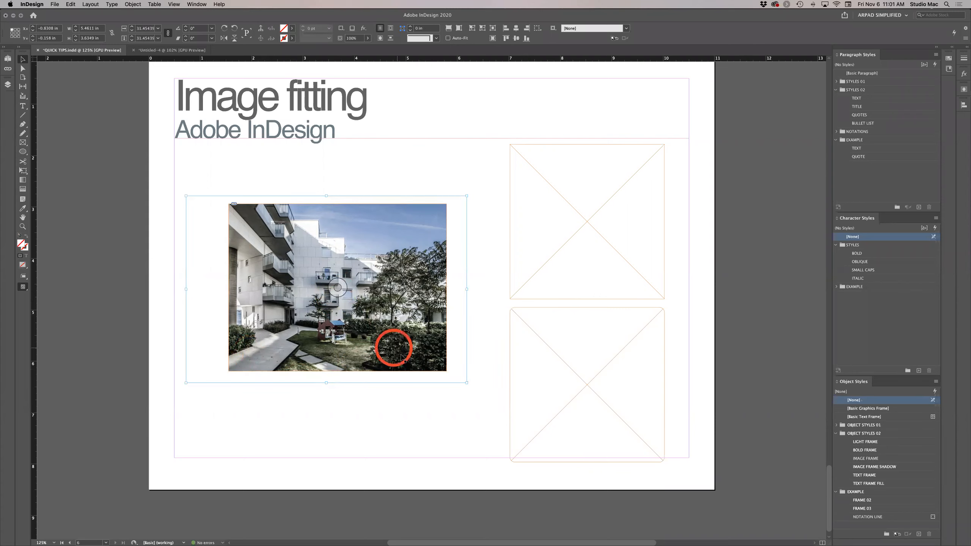
Crop the courtyard photo's frame to about 3.41 in wide, and fit the frame to its full image content
click(444, 370)
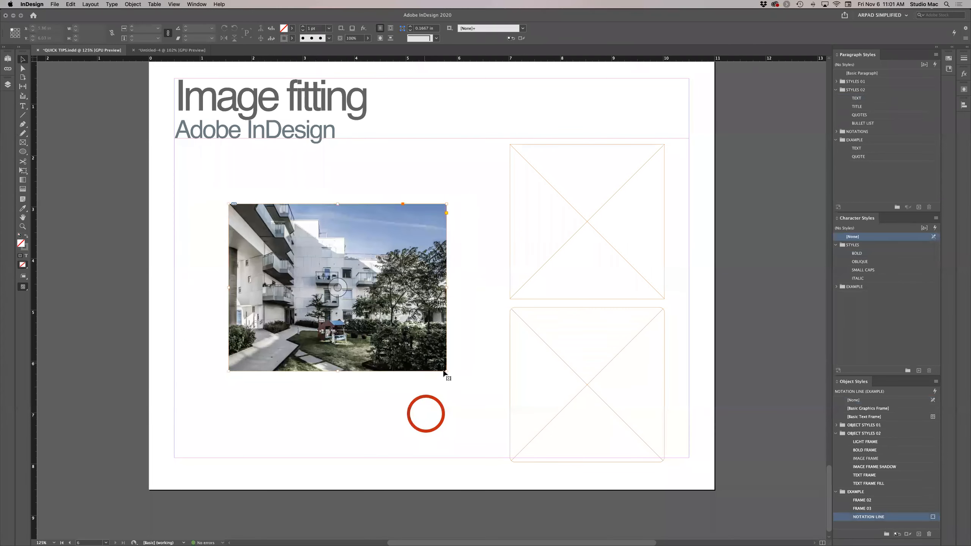
drag(447, 371, 404, 340)
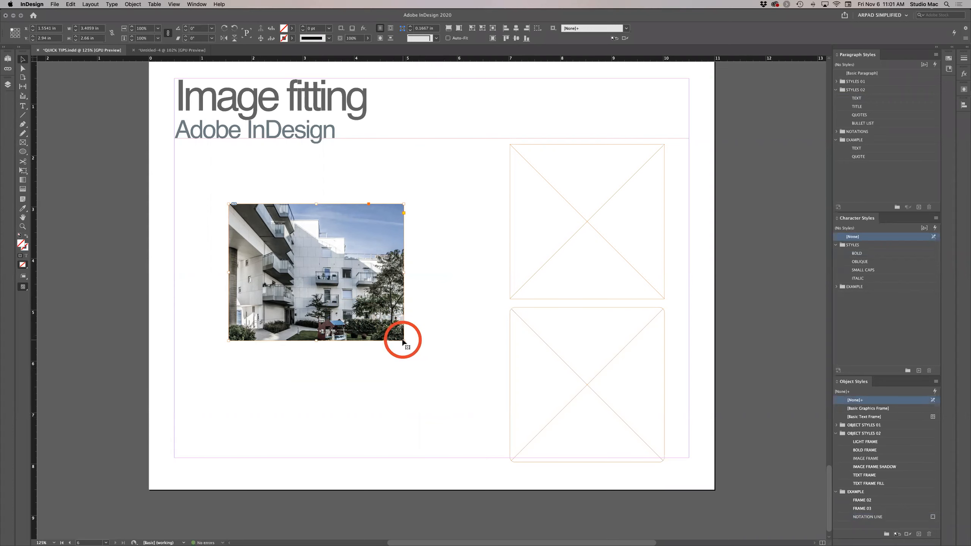
double_click(404, 340)
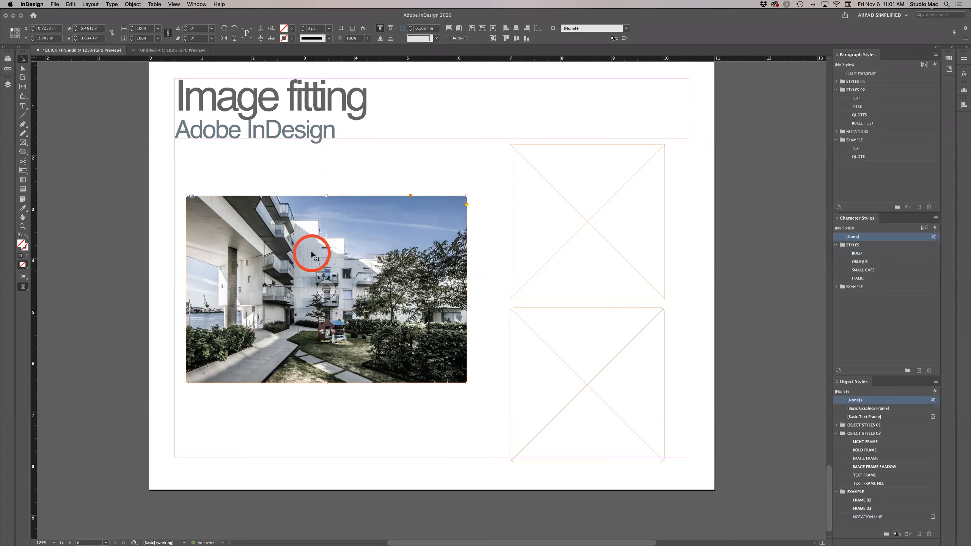
Move the courtyard photo with its frame to about X 0.61 in, Y 2.13 in, below the subtitle, and deselect it
drag(310, 252, 305, 217)
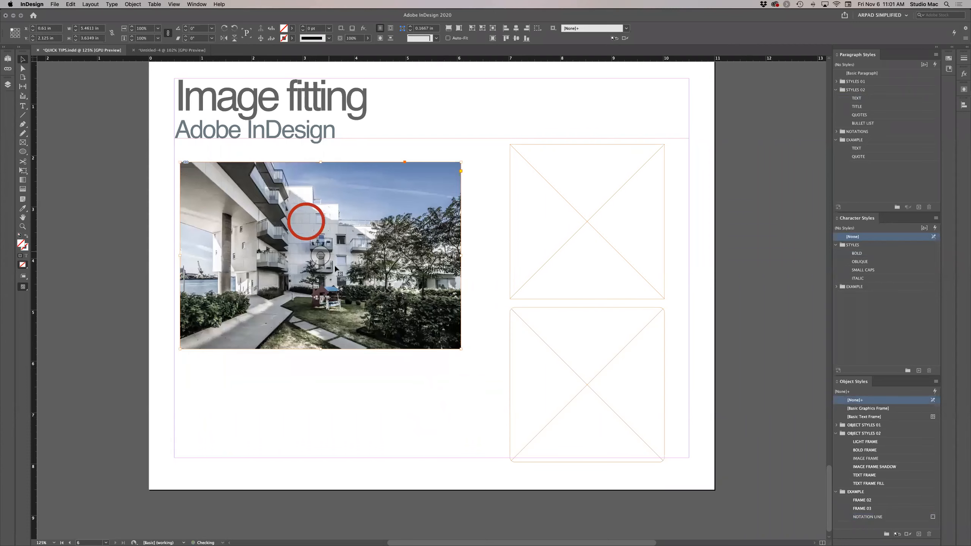
click(359, 386)
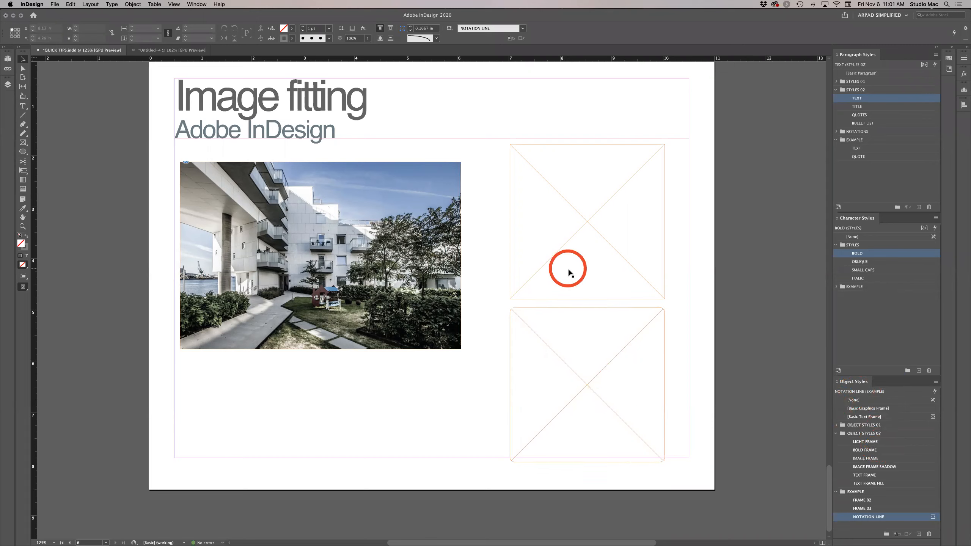
Place the parliament and statue photo, the file ending in 00006, from the IMAGES folder into the upper empty frame
click(578, 269)
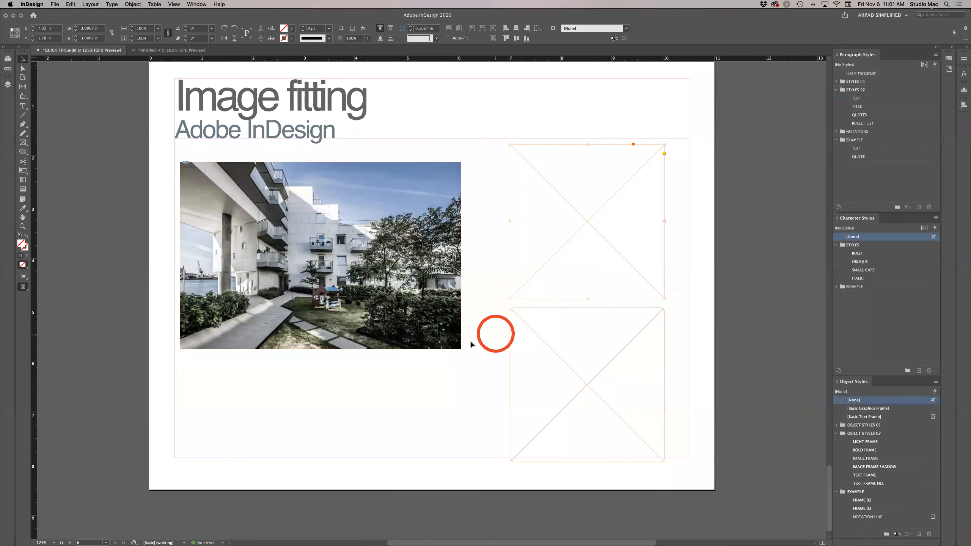
click(453, 388)
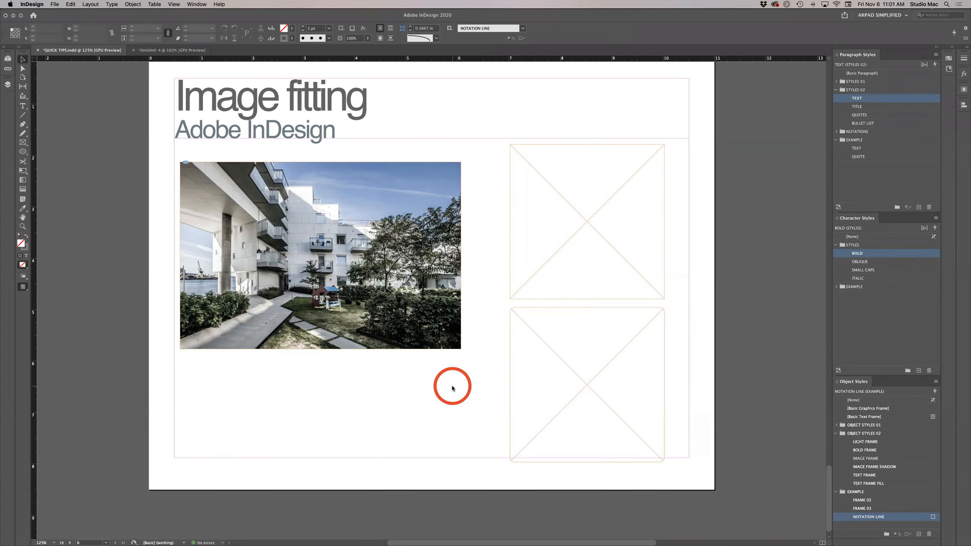
key(super+d)
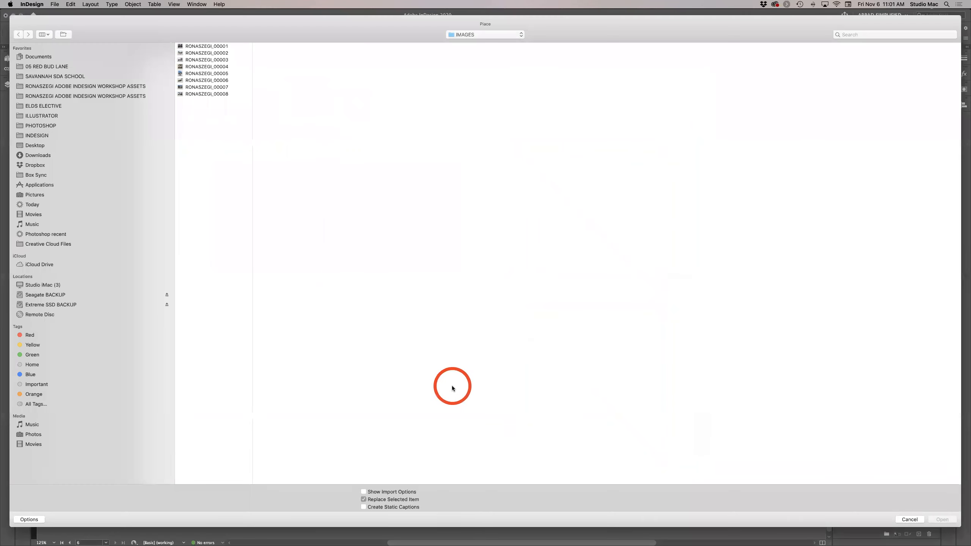
click(210, 87)
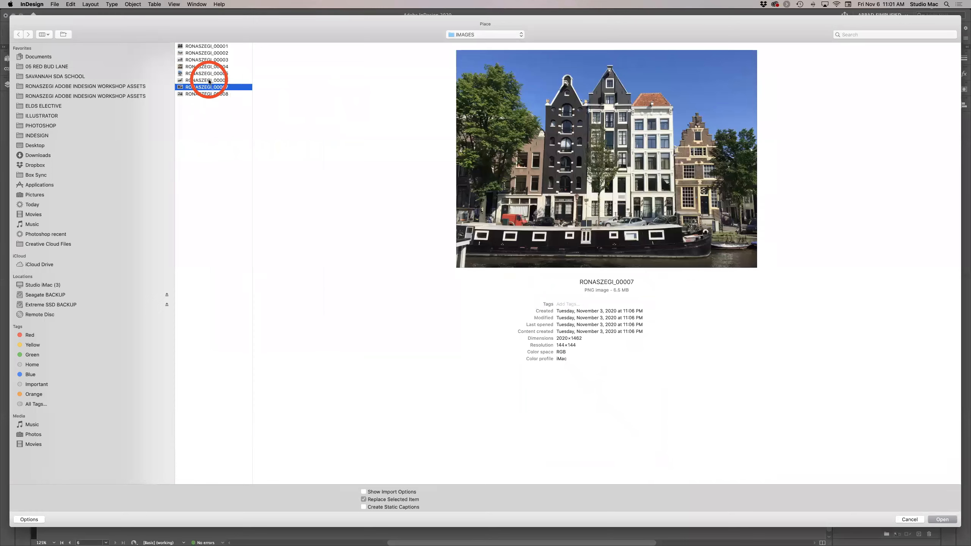
click(209, 80)
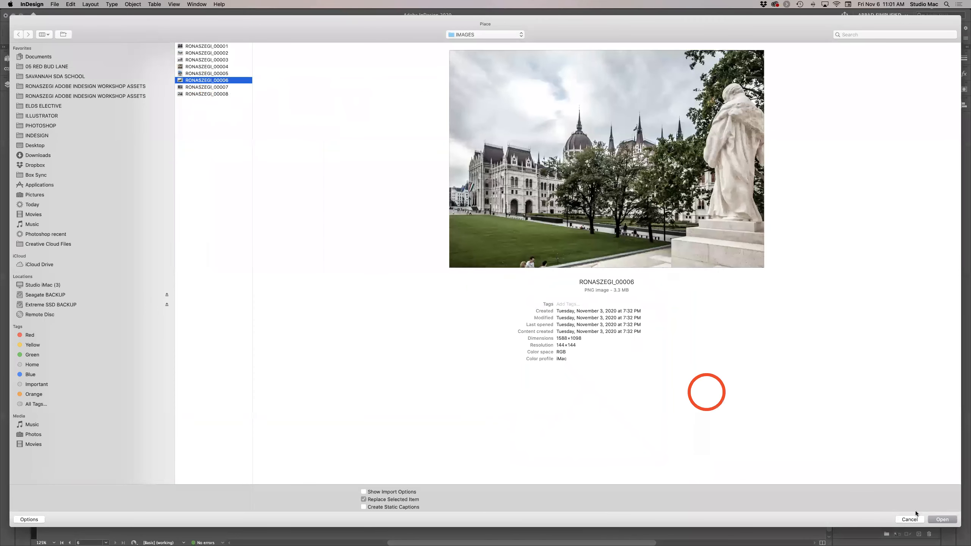
click(943, 519)
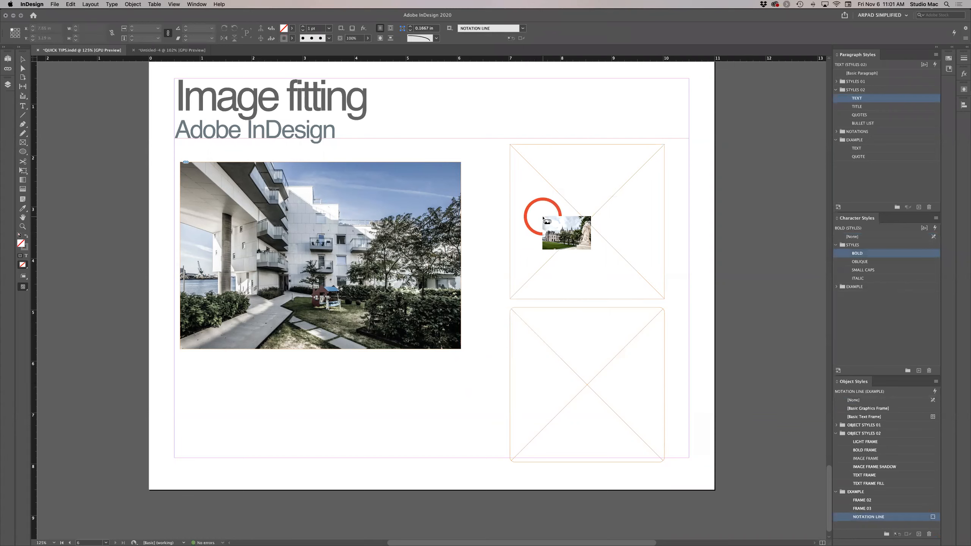
click(543, 218)
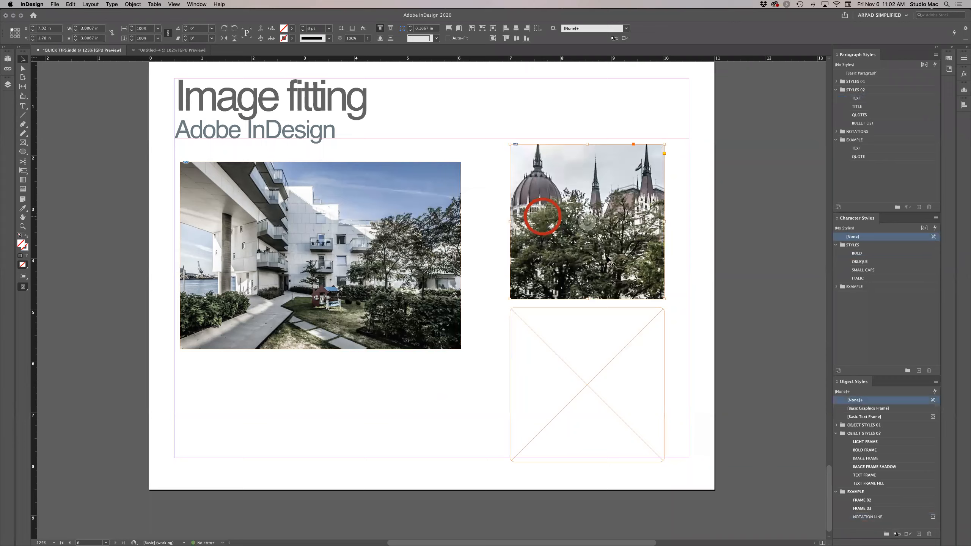
Select the parliament photo's content and examine how far the image extends beyond its frame at different zoom levels
click(587, 221)
click(571, 242)
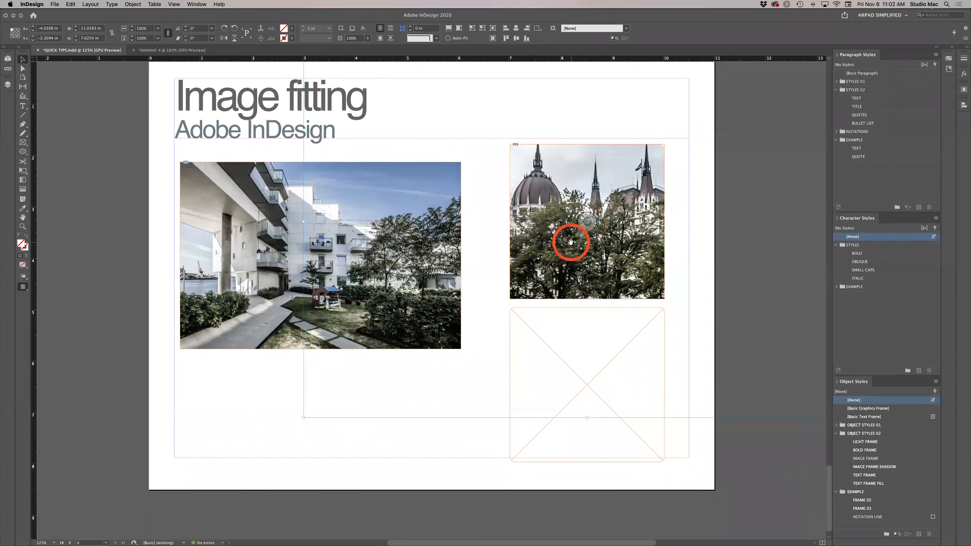
key(super+minus)
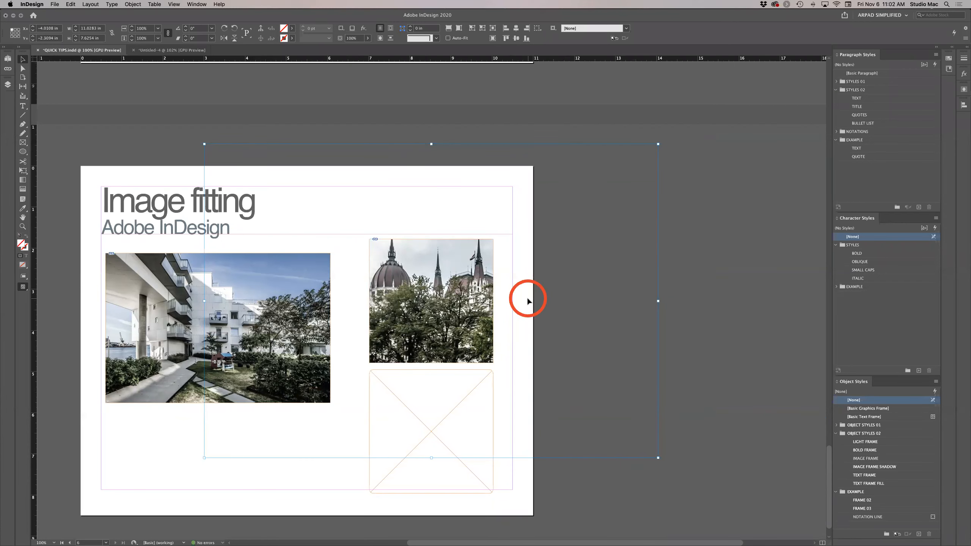
key(super+equal)
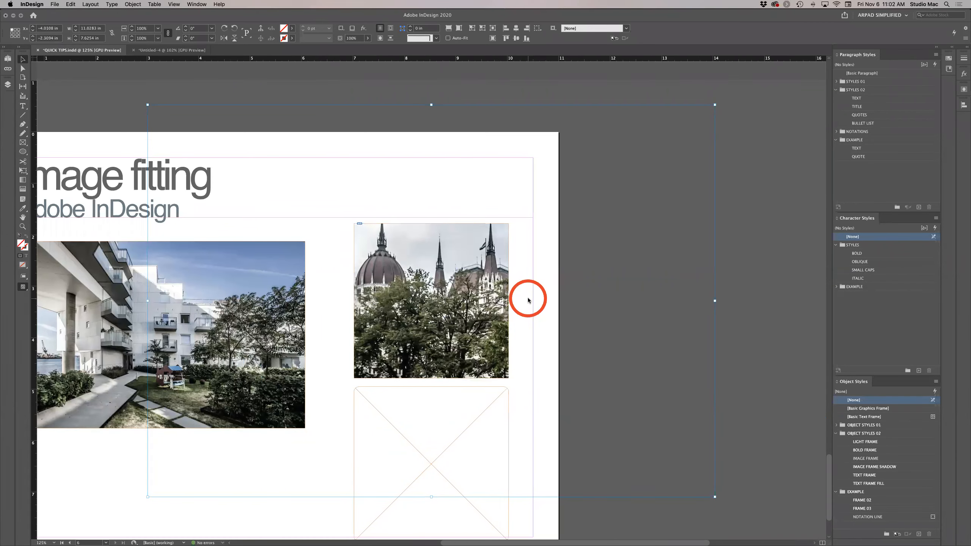
key(super+o)
key(Escape)
key(super+0)
key(super+minus)
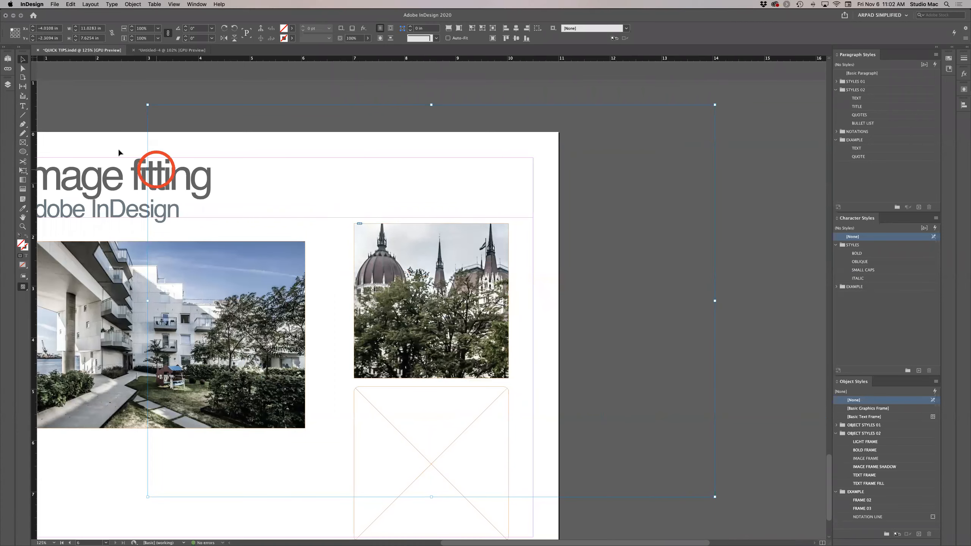
drag(147, 145, 247, 103)
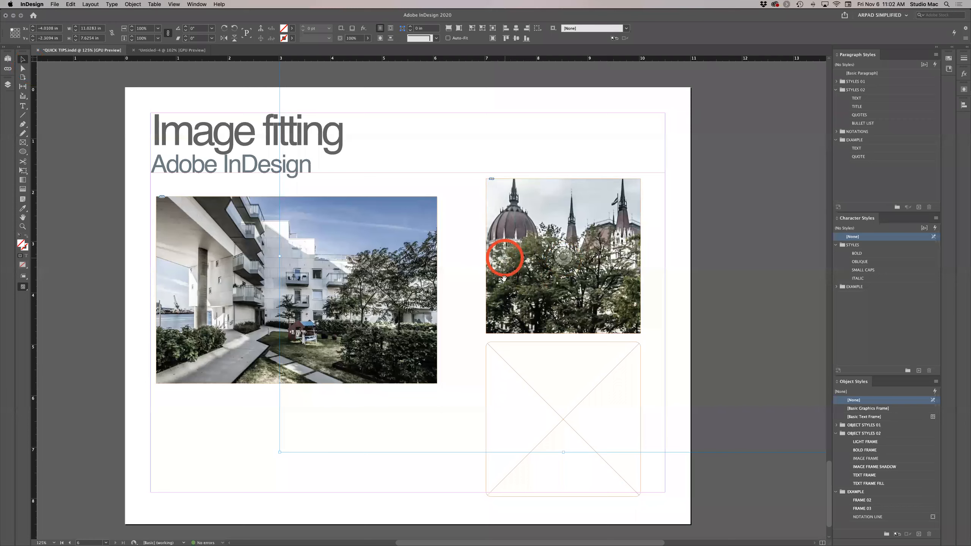
click(462, 272)
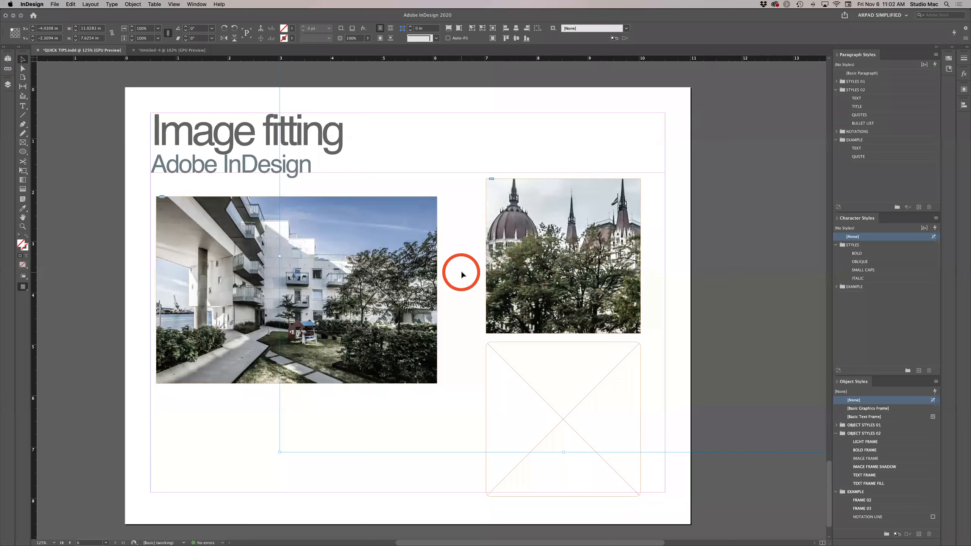
Fit the parliament photo's content proportionally within its frame
click(496, 332)
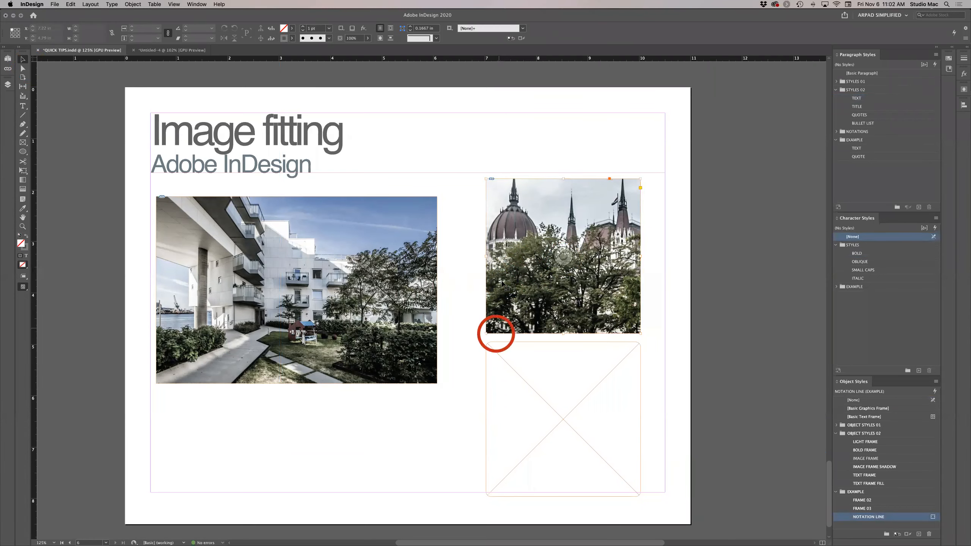
right_click(503, 271)
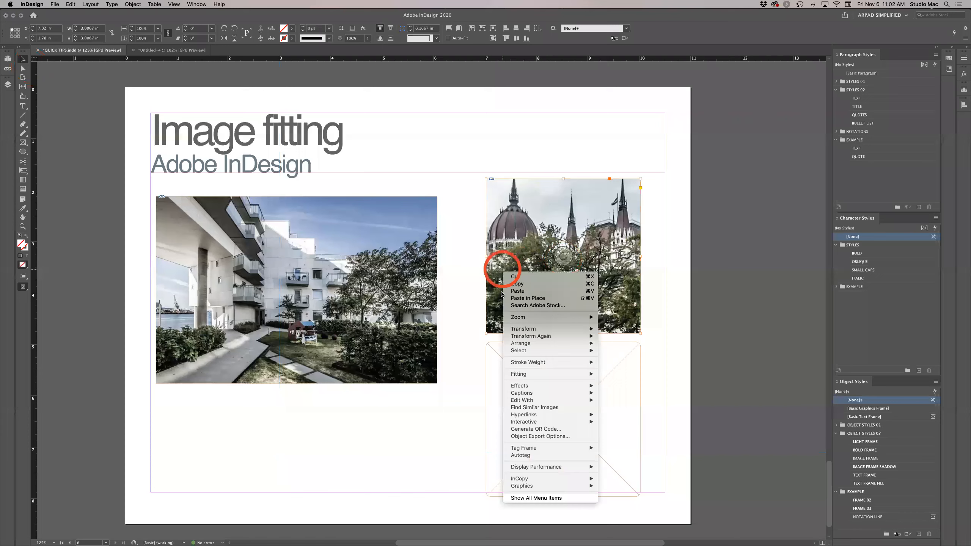
mouse_move(530, 373)
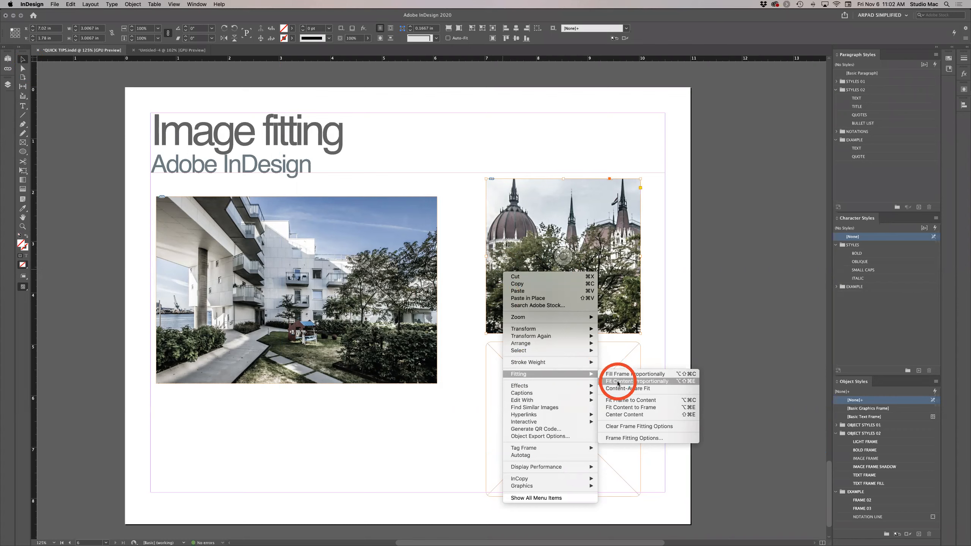
click(645, 382)
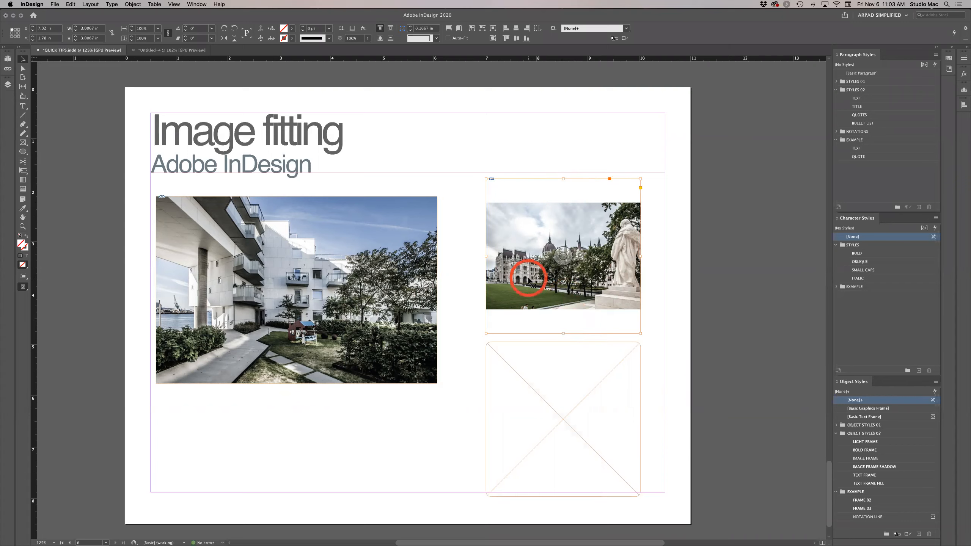
Apply Fill Frame Proportionally to the parliament photo in the upper frame
right_click(528, 280)
mouse_move(557, 382)
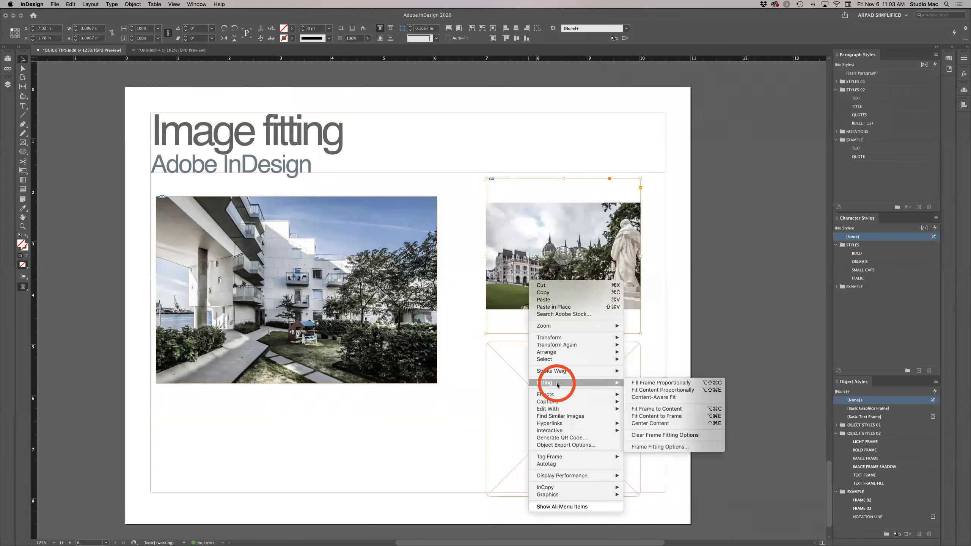
click(657, 383)
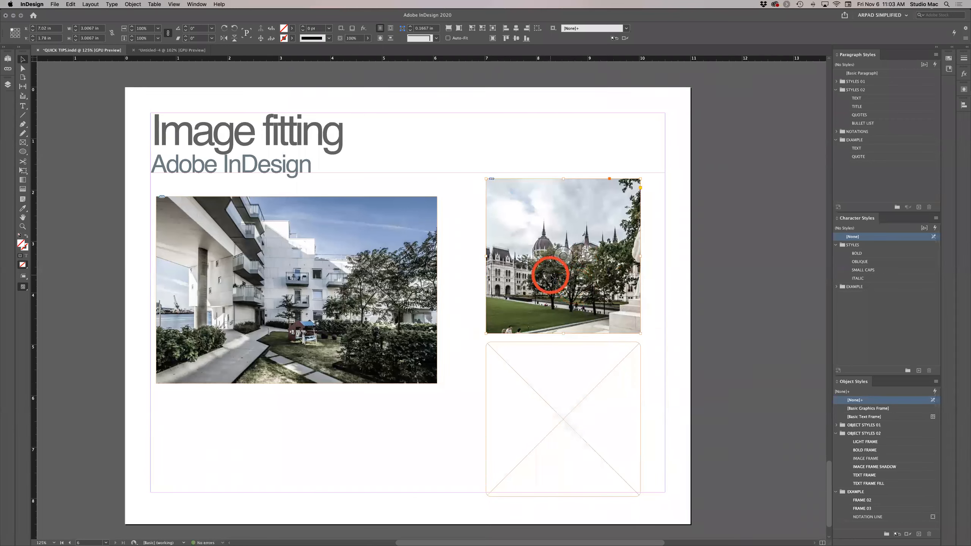
Shift the parliament photo's content about 0.3 in left within its frame to bring the statue into view, and deselect it
click(566, 257)
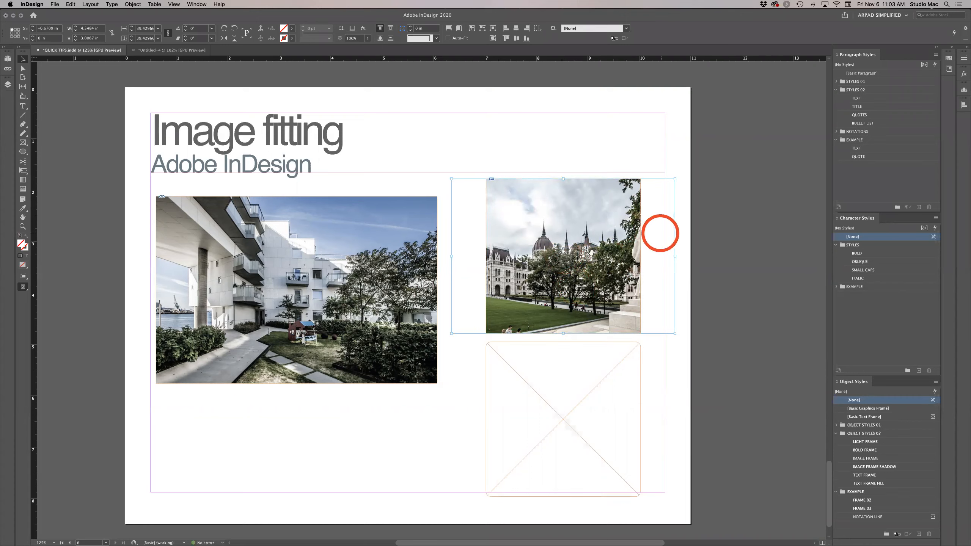
drag(563, 257, 547, 253)
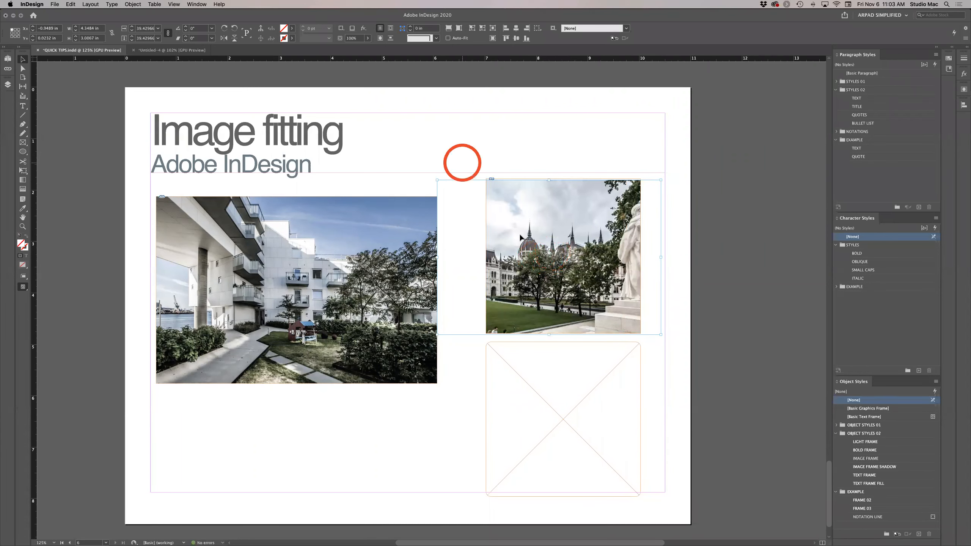
click(462, 151)
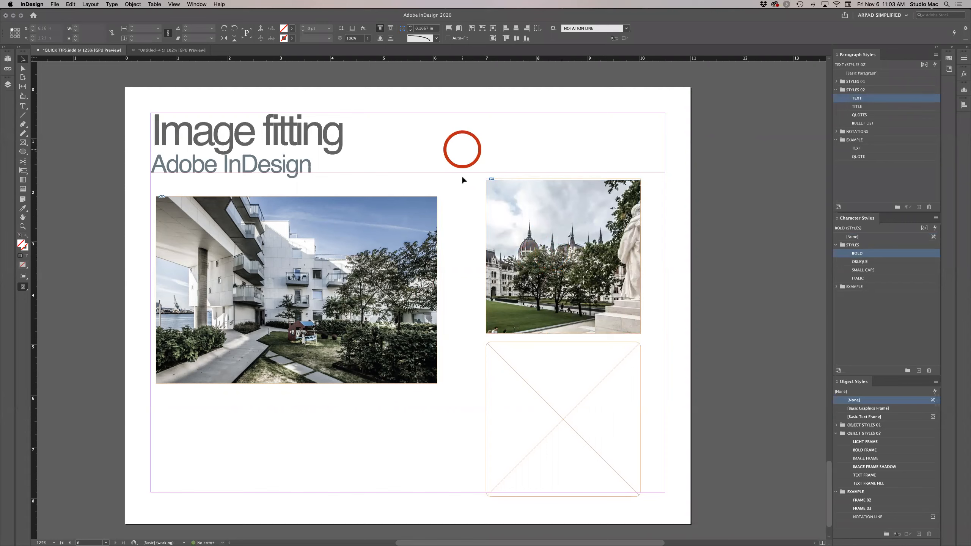
Place the parliament and statue photo, the file ending in 00006, from the IMAGES folder into the lower empty frame
click(485, 387)
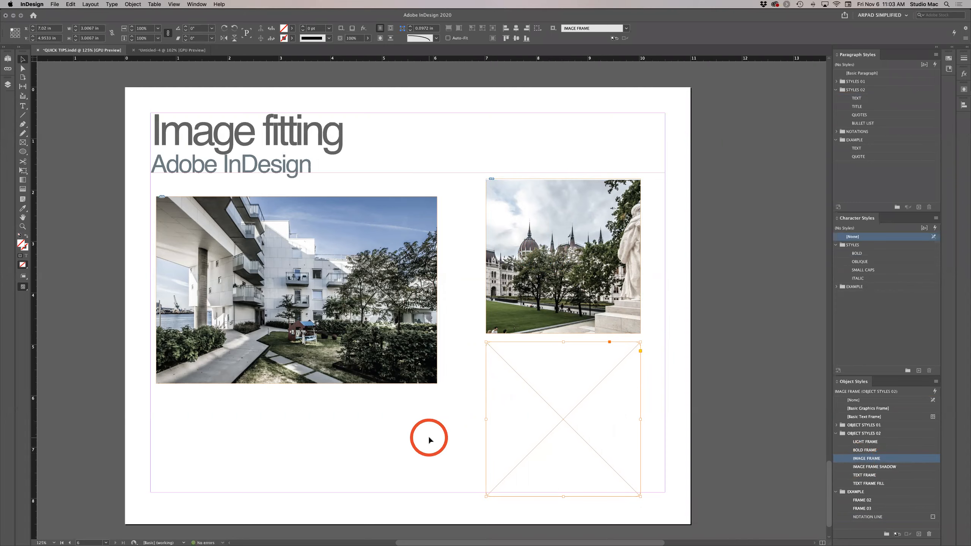
key(super+d)
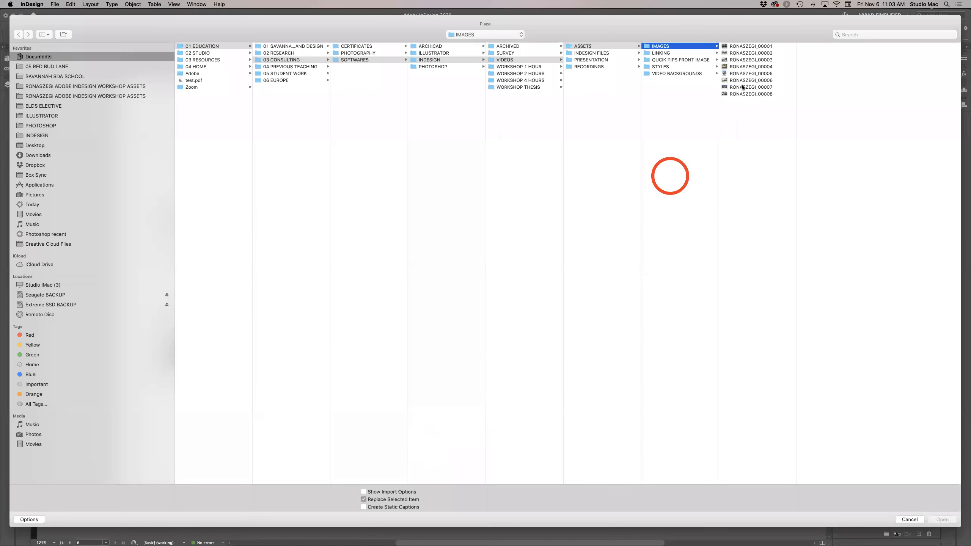
click(745, 81)
click(942, 519)
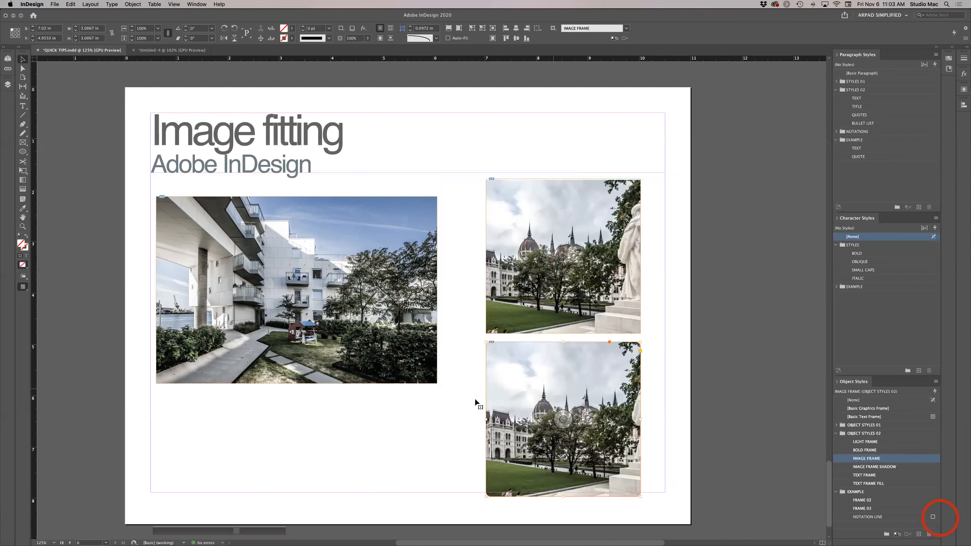
click(456, 410)
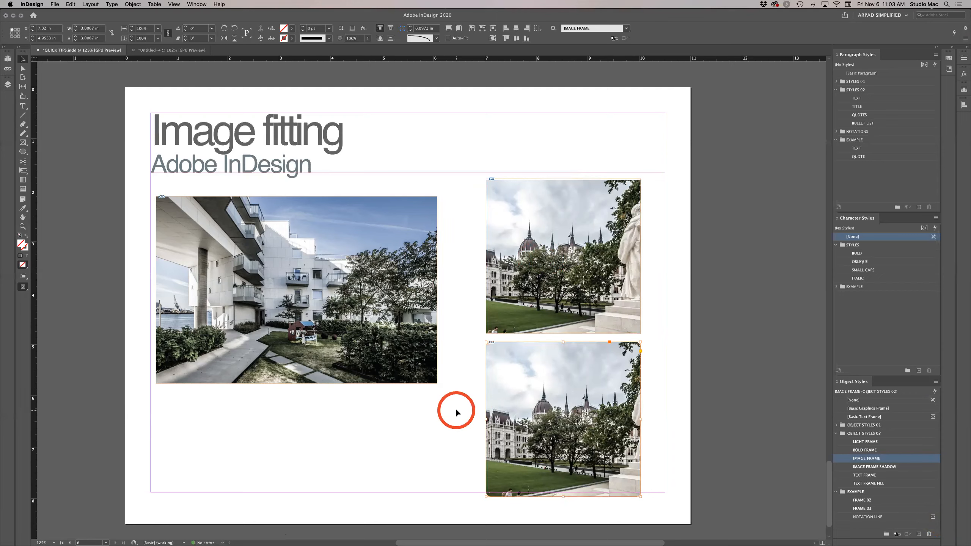
Nudge the lower photo's content slightly left within its frame and deselect it
click(561, 424)
drag(561, 423, 560, 422)
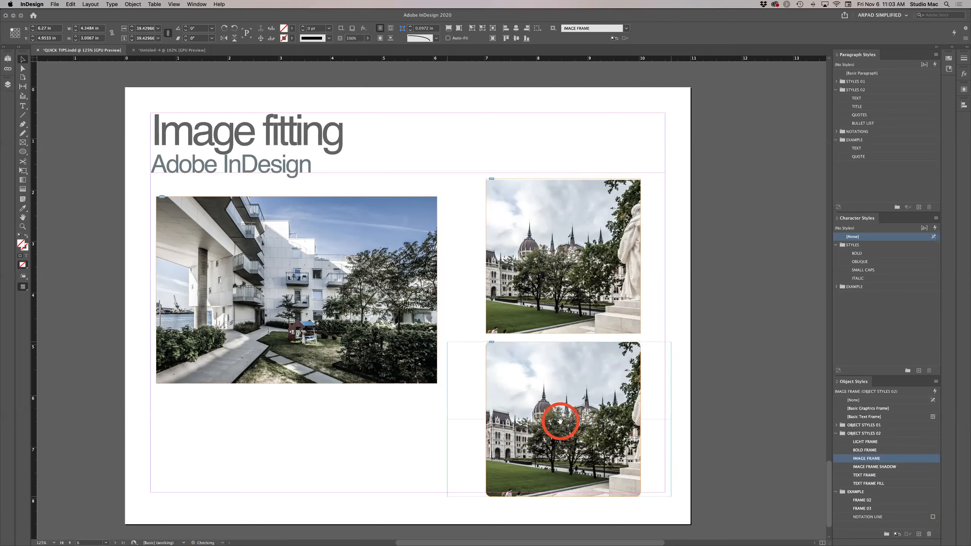
click(417, 429)
Create an object style named IMAGE FRAME in the EXAMPLE group from the upper photo's frame, including Fill Frame Proportionally fitting
click(507, 314)
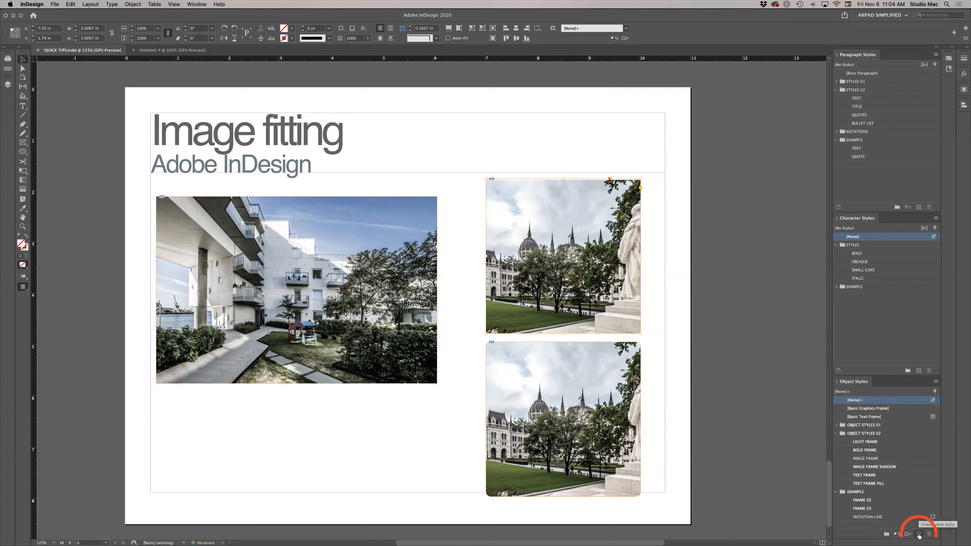
click(869, 493)
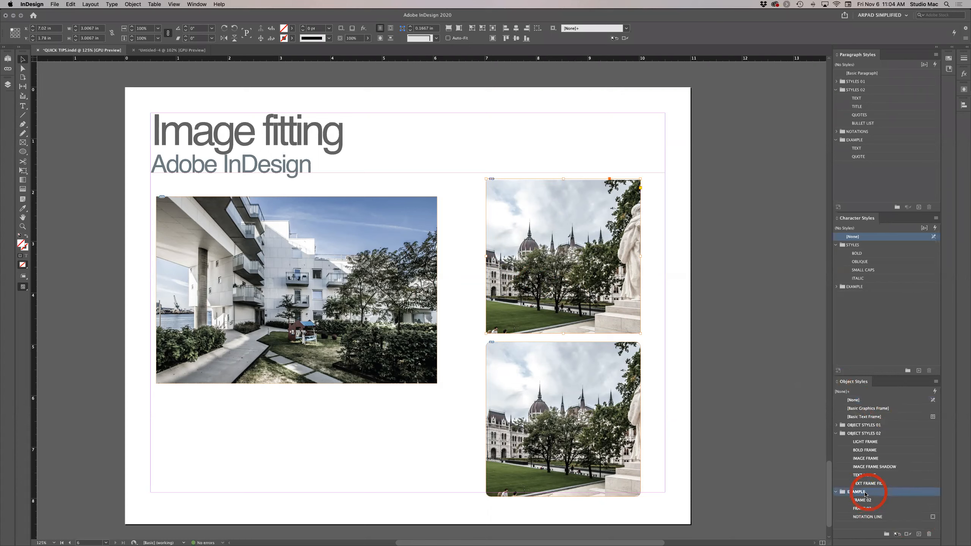
click(837, 434)
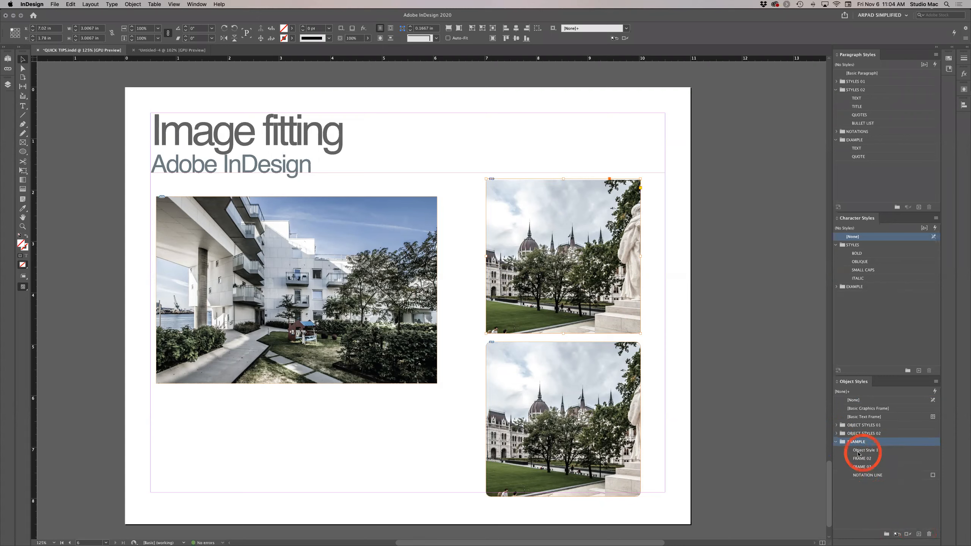
click(893, 452)
double_click(893, 451)
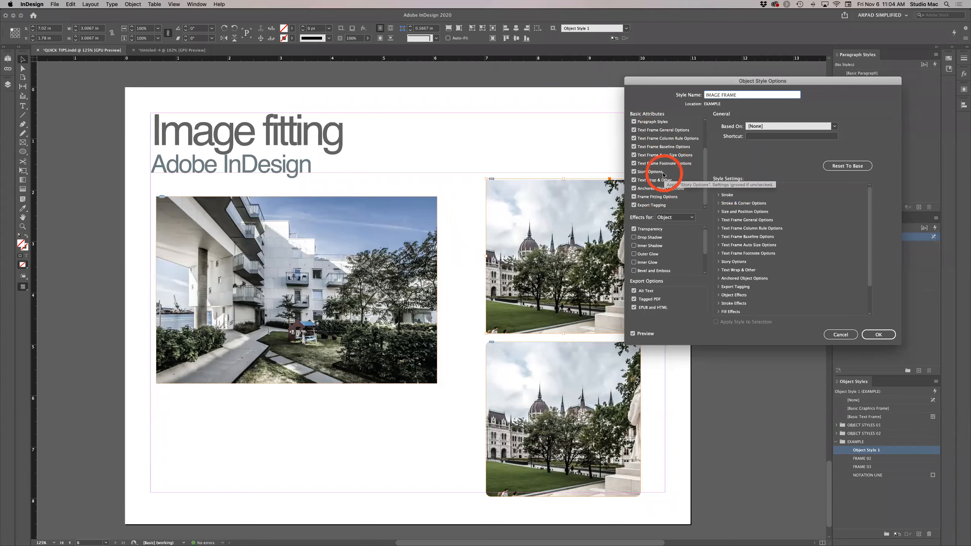
click(680, 197)
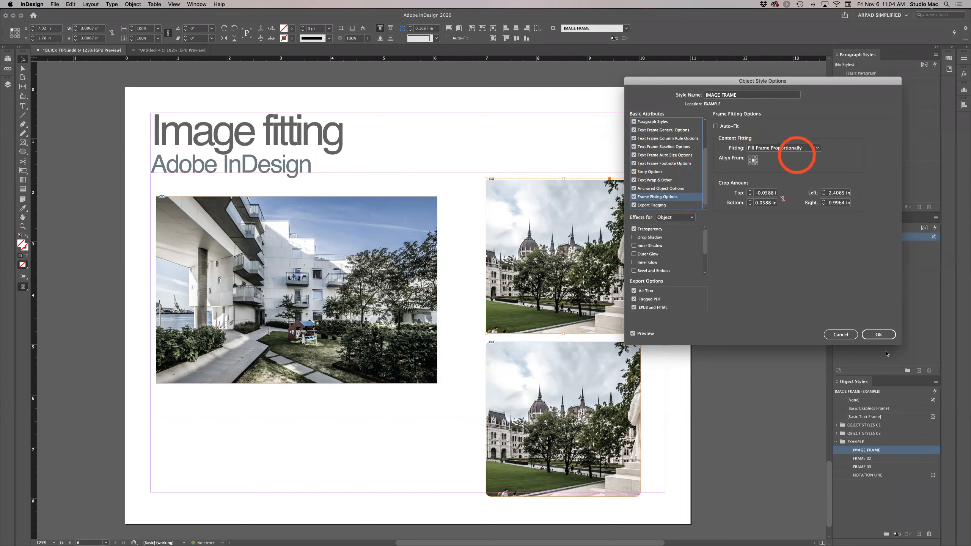
click(881, 335)
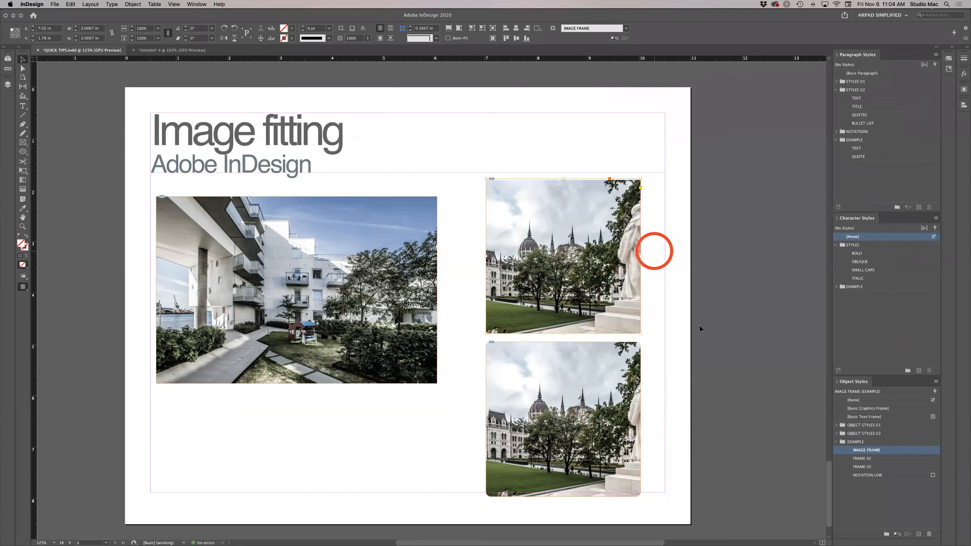
Edit the EXAMPLE group's IMAGE FRAME style to use Rounded corners with a size of 0.1875 in
double_click(912, 450)
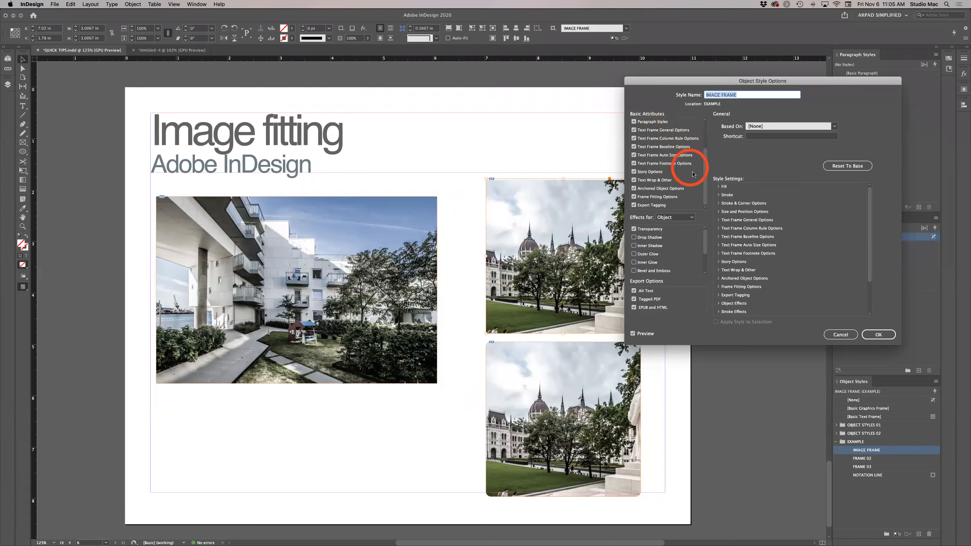
click(695, 132)
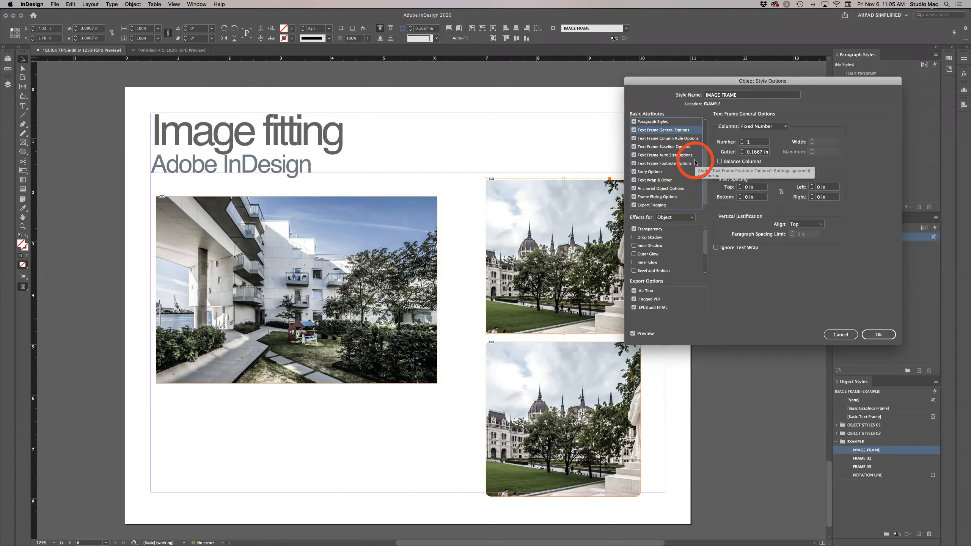
scroll(693, 187, up, 3)
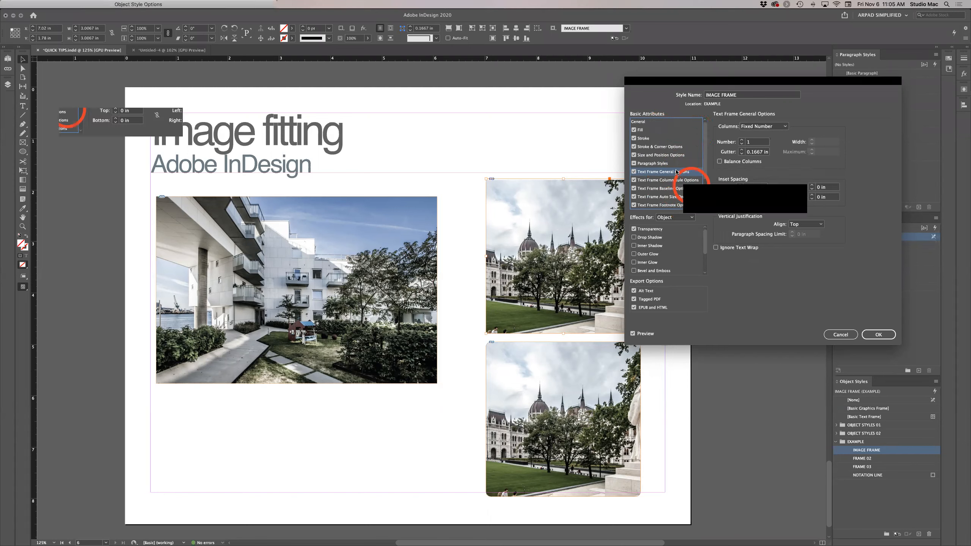
click(689, 148)
click(778, 235)
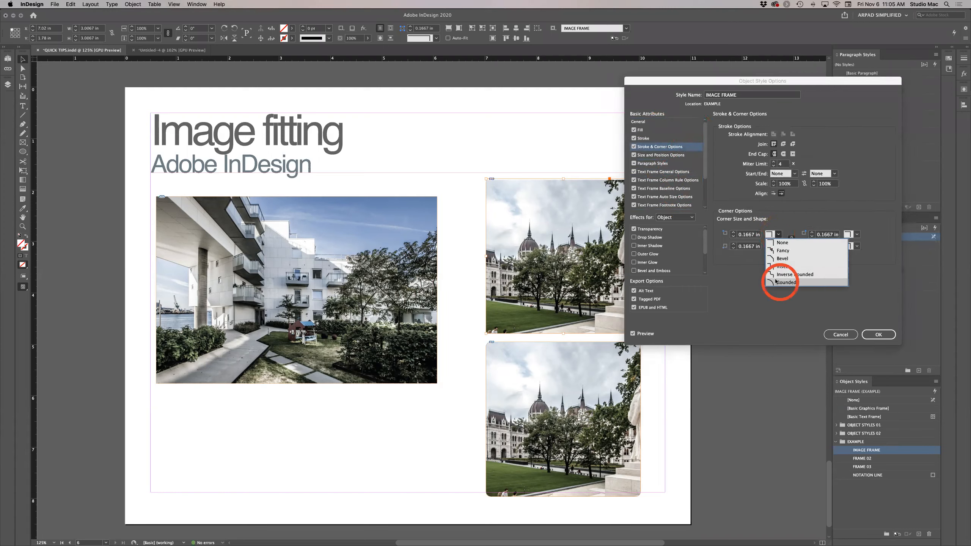
click(784, 282)
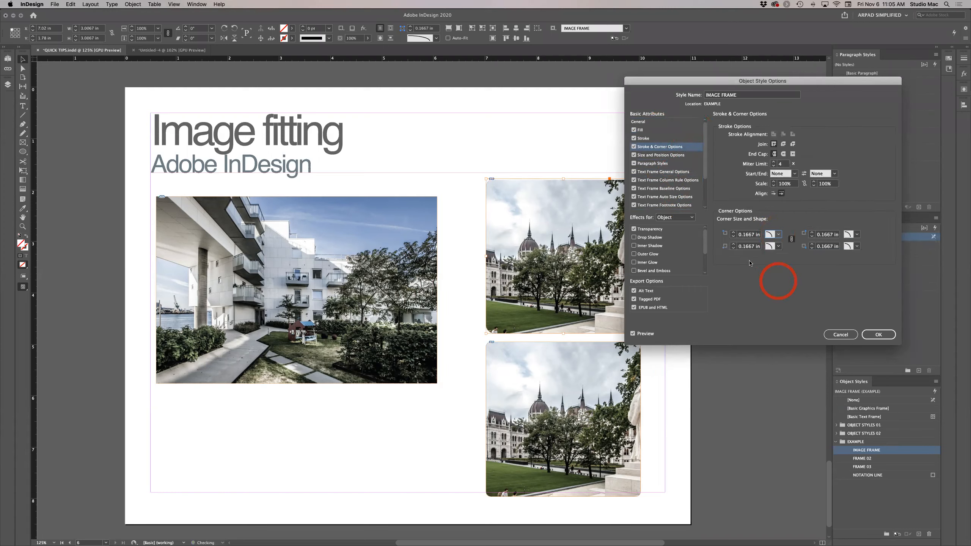
click(734, 233)
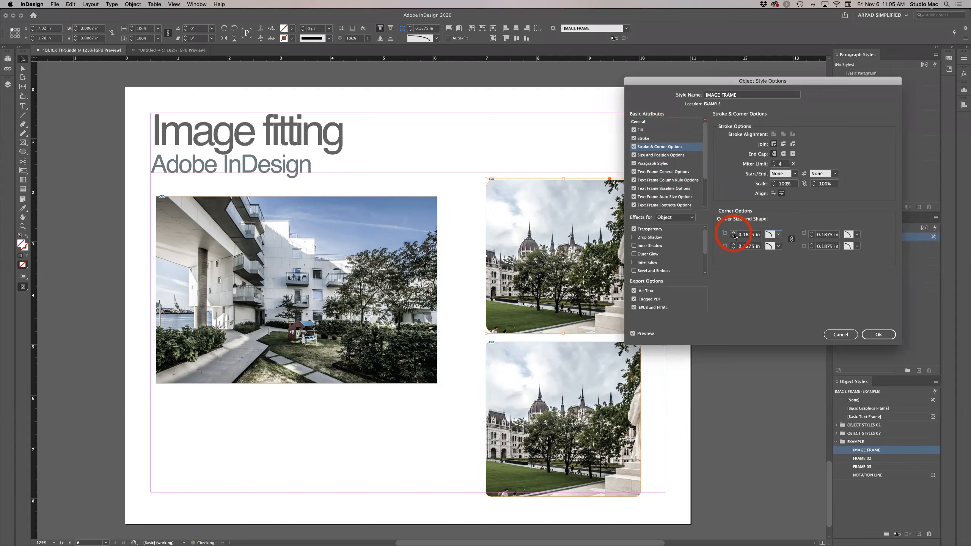
Add a Multiply drop shadow with 28% opacity to the IMAGE FRAME style and save the style
click(683, 237)
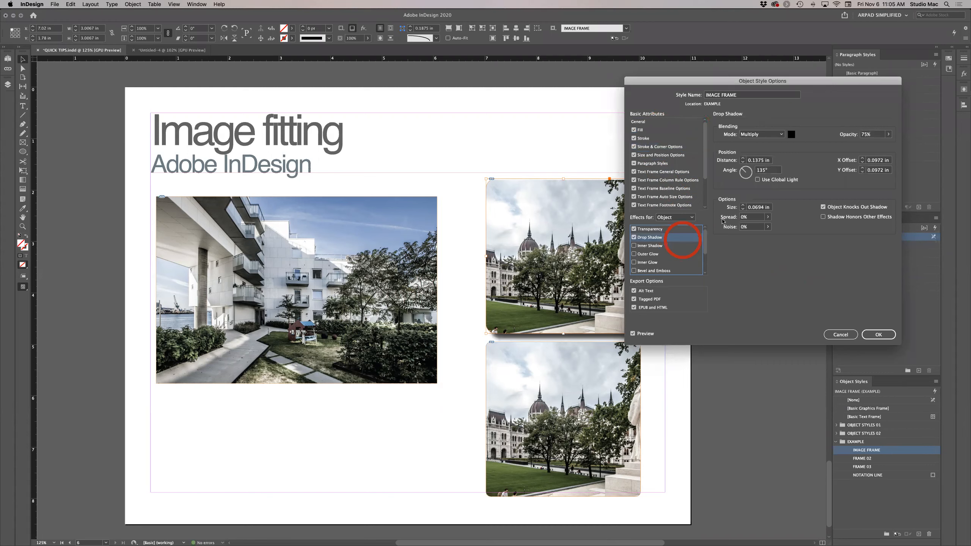
click(889, 135)
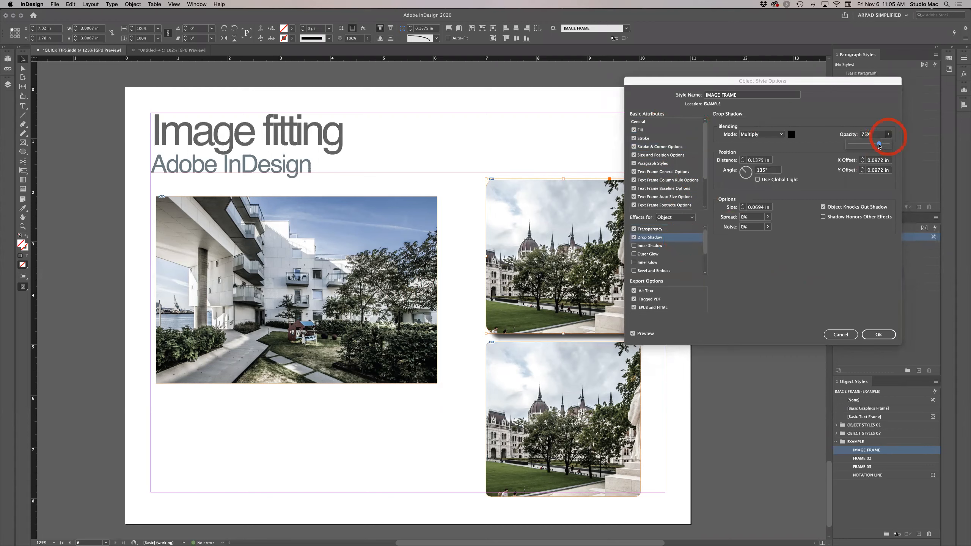
drag(879, 146, 859, 143)
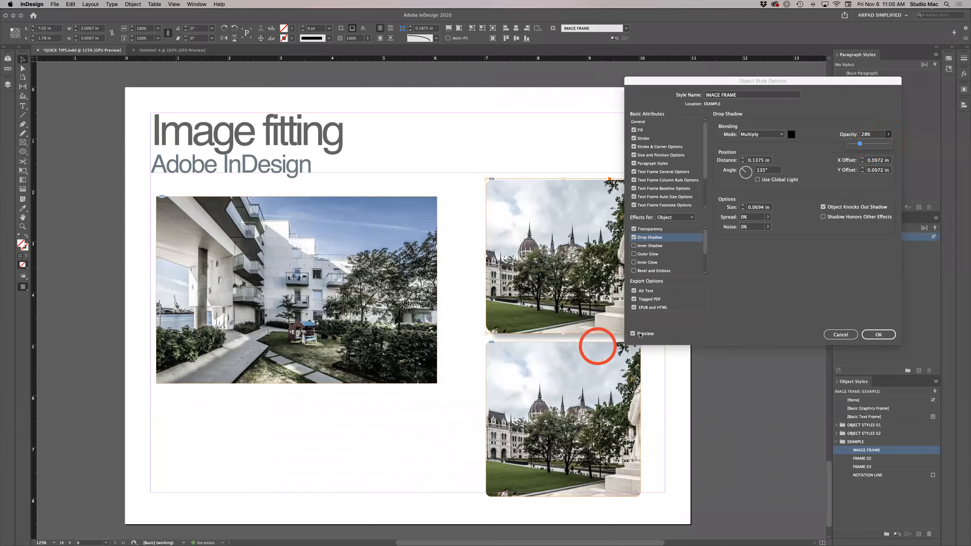
click(878, 334)
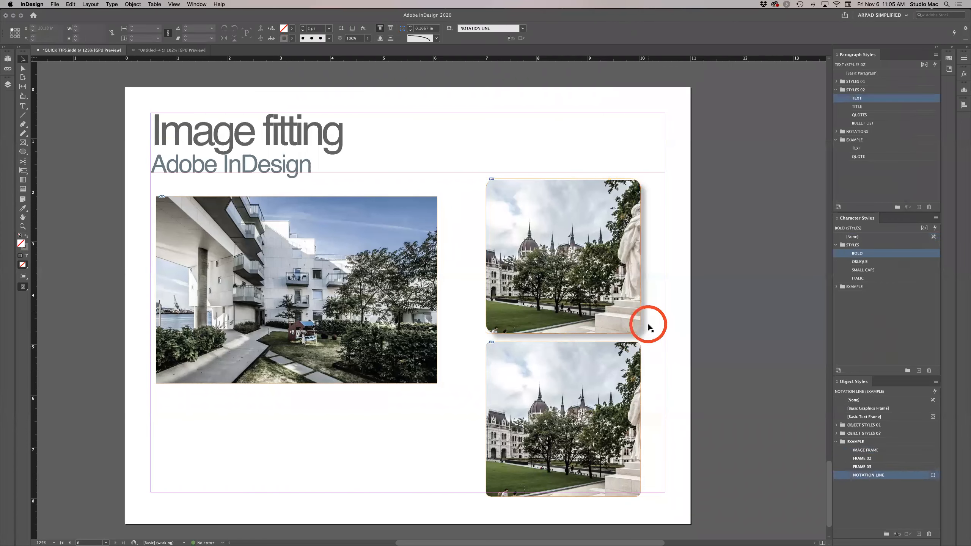
Apply the EXAMPLE group's IMAGE FRAME style to the courtyard photo and the lower parliament photo, and deselect everything
click(424, 346)
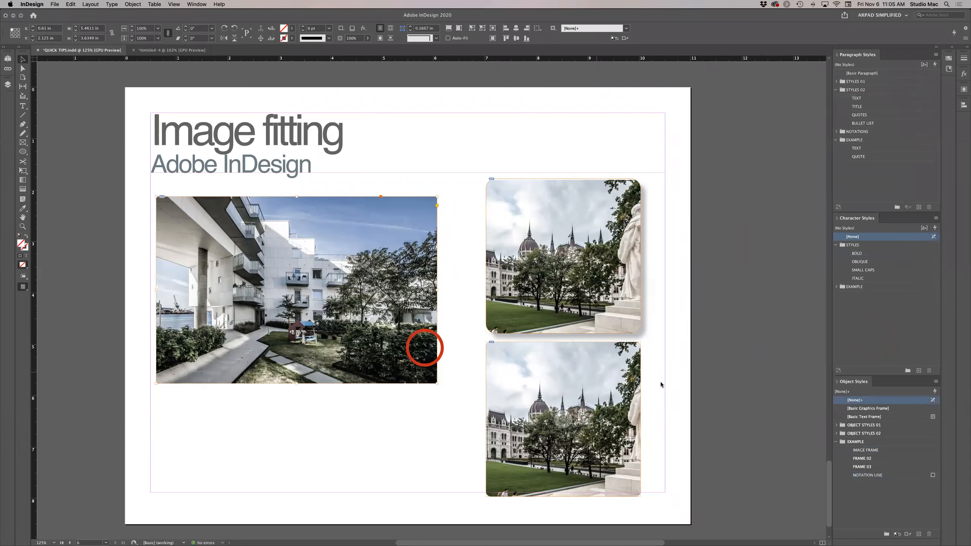
click(891, 451)
click(607, 418)
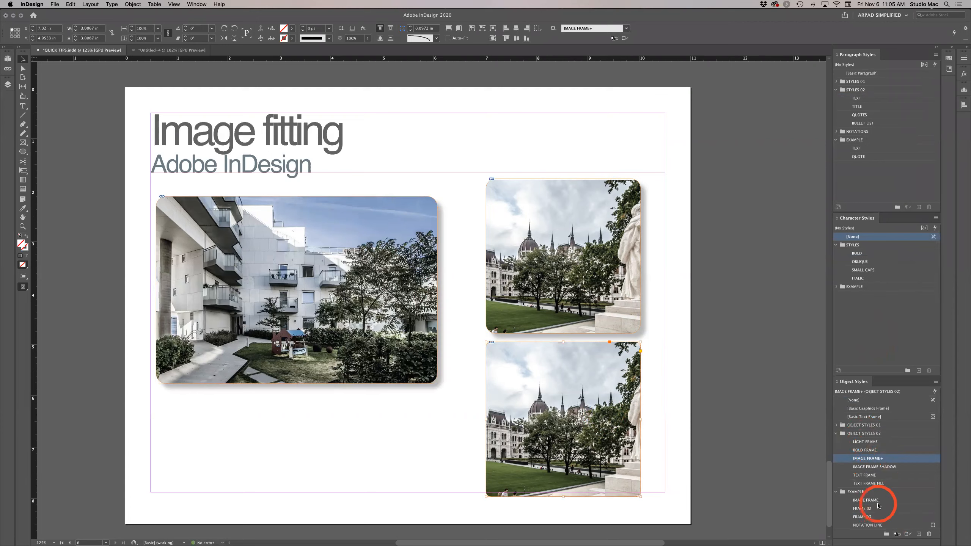
click(890, 500)
click(676, 407)
click(677, 406)
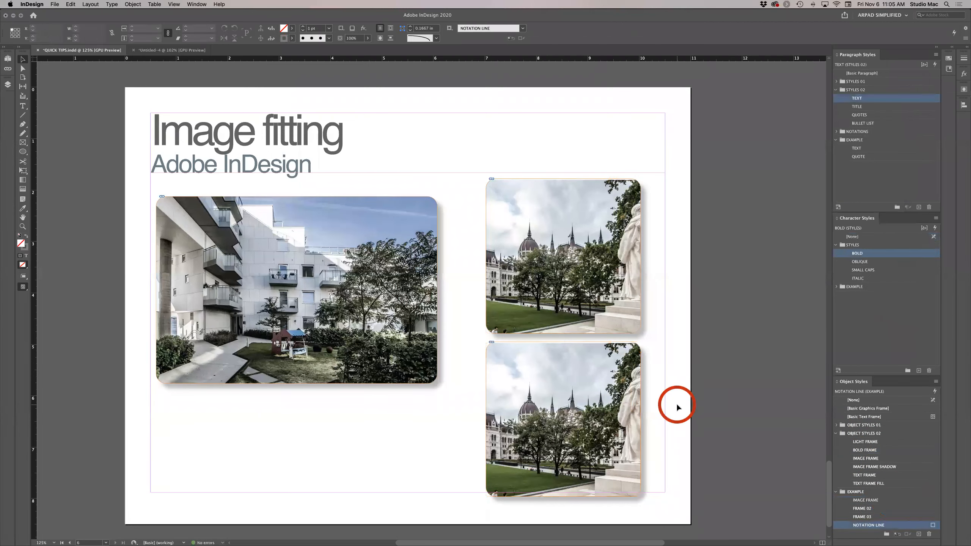
click(348, 431)
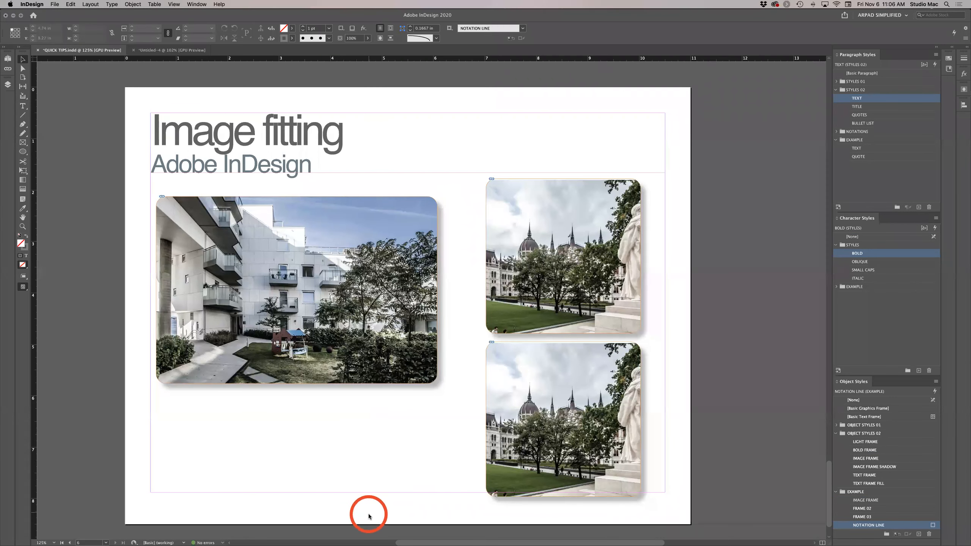
click(383, 433)
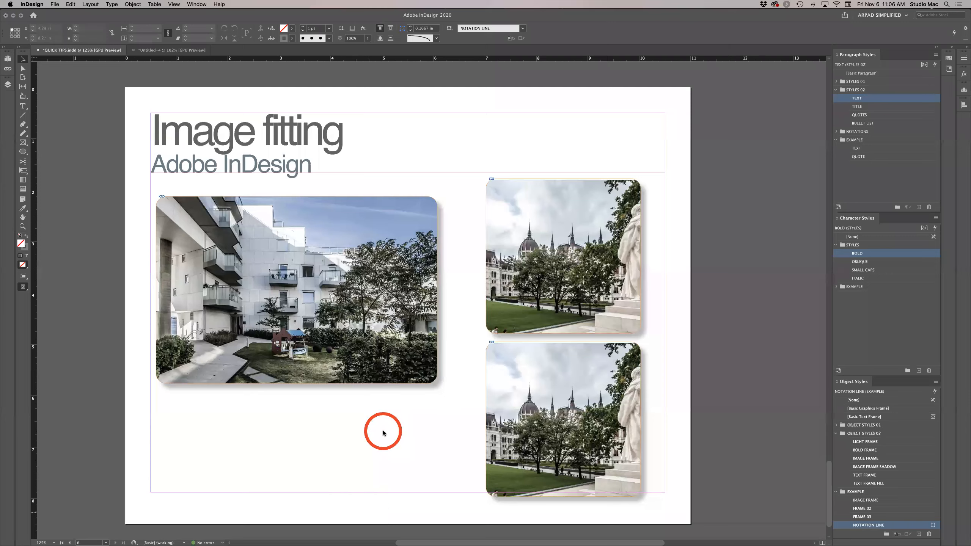